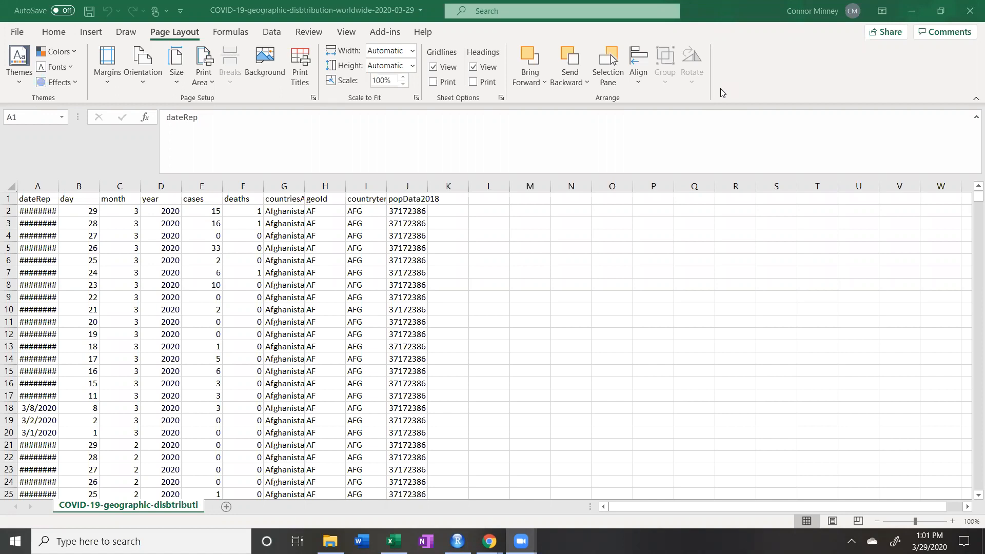
Auto-fit the widths of columns A to J in the COVID-19 worksheet.
left_click(33, 185)
left_click_drag(33, 187, 383, 184)
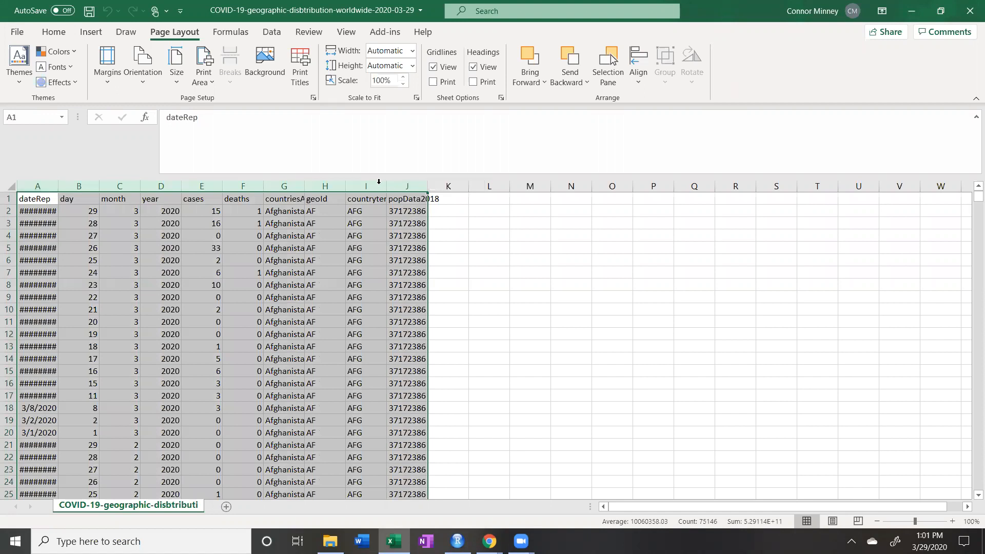
double_click(387, 181)
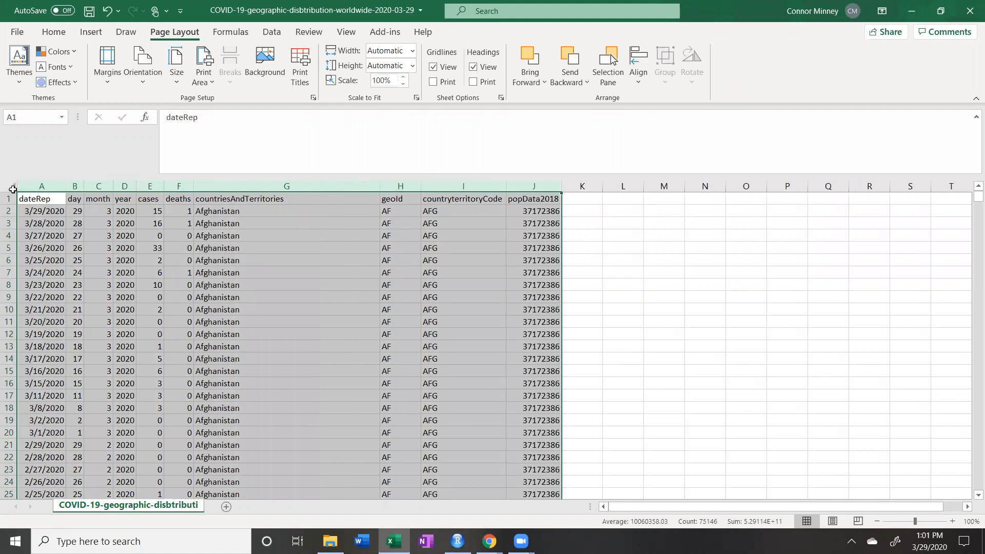
left_click(48, 200)
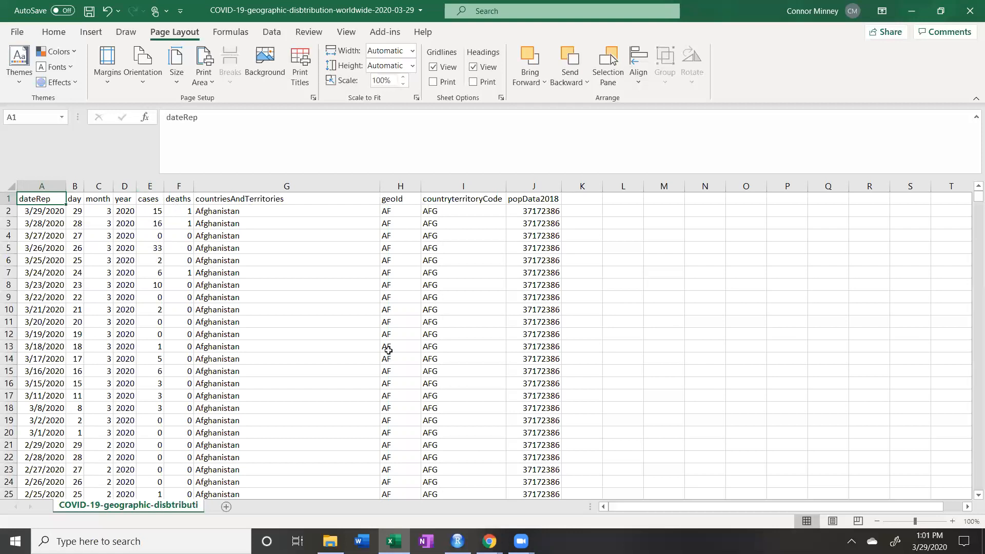
Close the COVID-19 workbook without saving its changes.
left_click(970, 11)
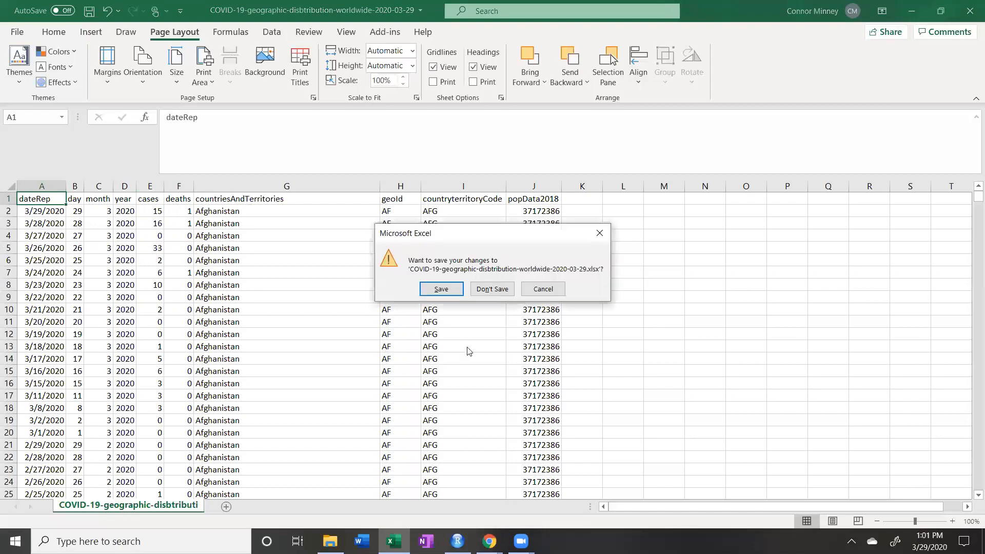
left_click(492, 289)
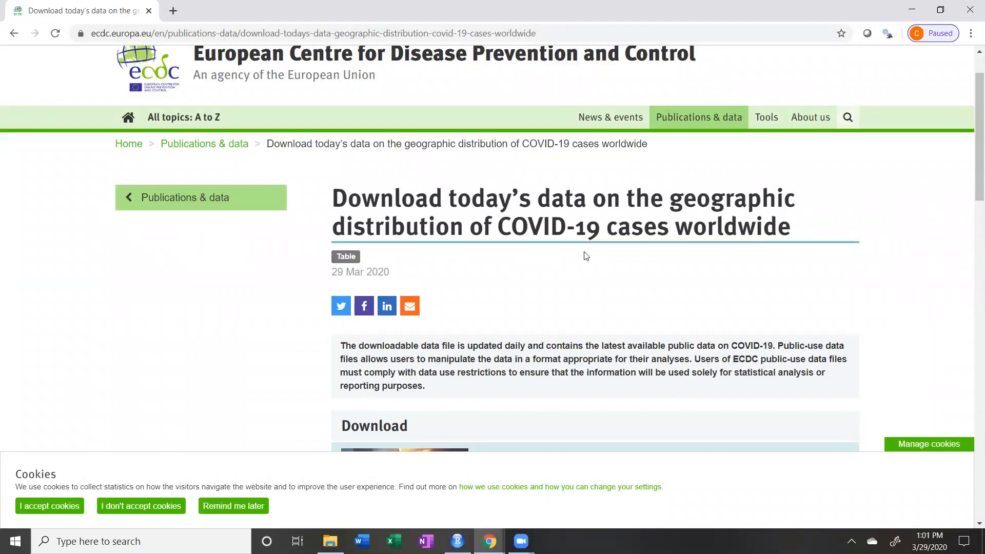
Search the web for "covid data spreadsheet ecdc" in a new browser tab and open the ECDC page for downloading today's data.
scroll(586, 256, "down", 2)
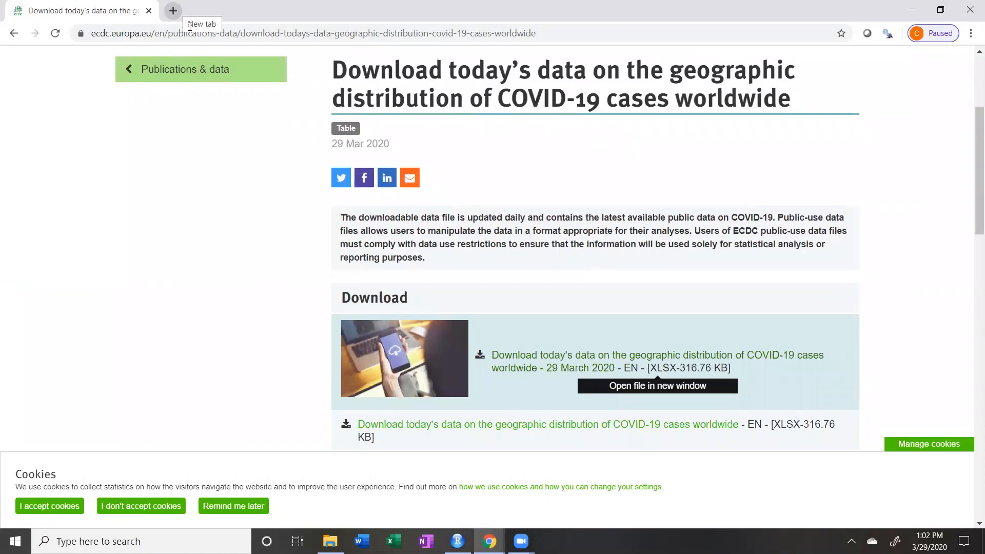
left_click(174, 13)
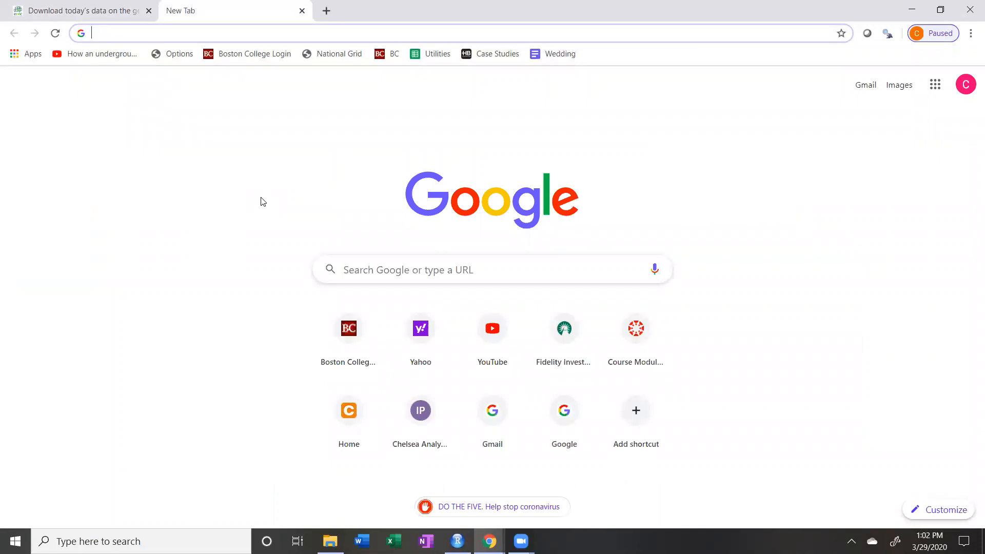
type("covid data spreadsheet ecdc")
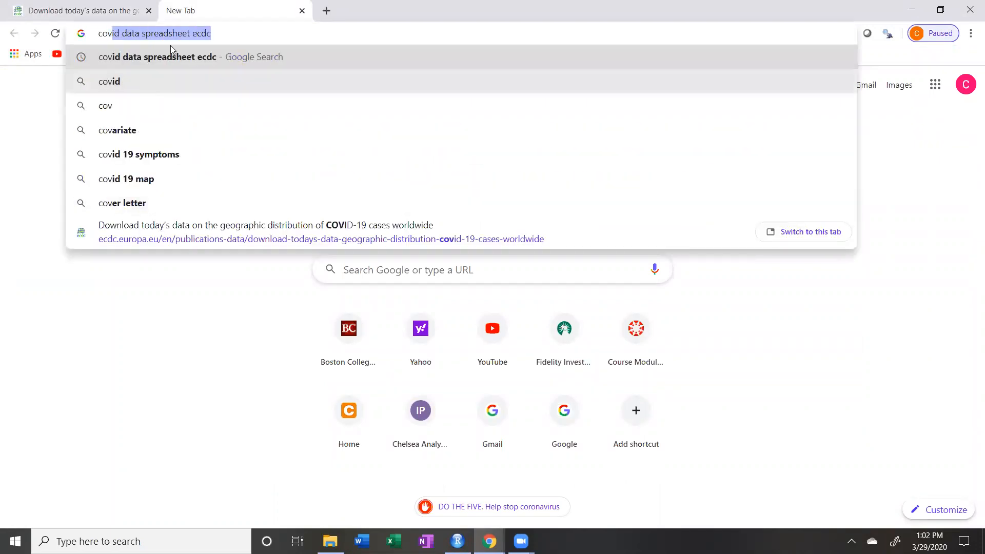
left_click(166, 60)
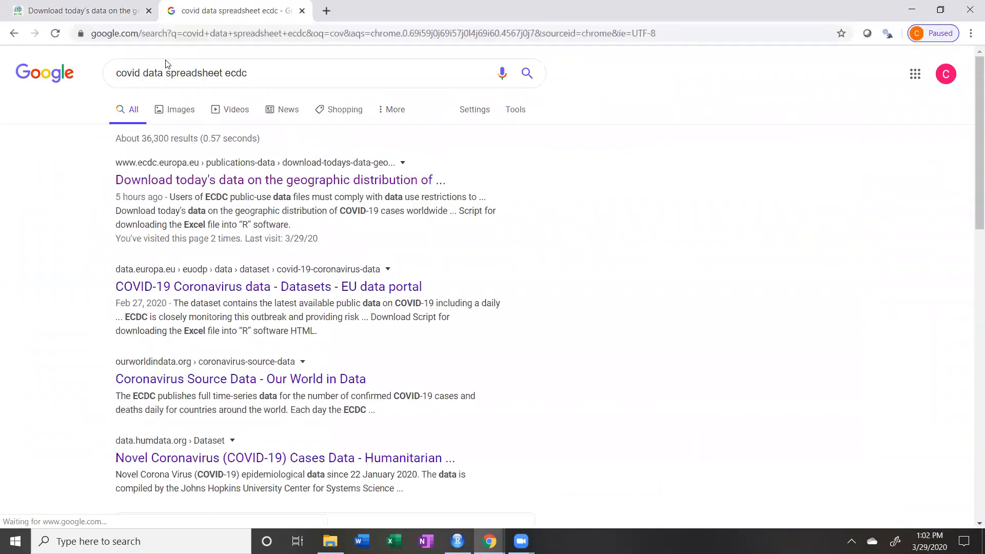
left_click(191, 185)
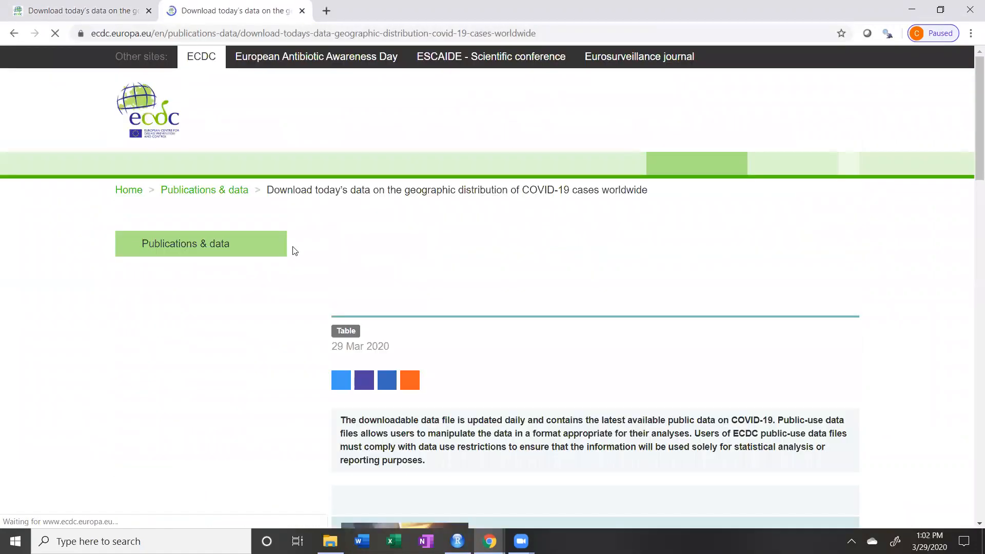
Download the 29 March 2020 XLSX file on worldwide COVID-19 cases and open it in Excel with editing enabled.
scroll(495, 441, "down", 4)
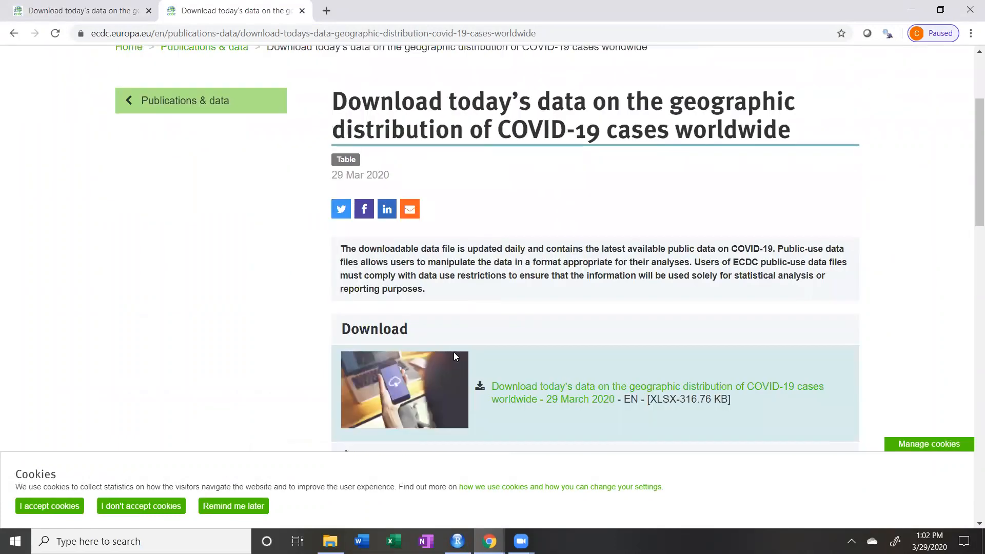
left_click(546, 356)
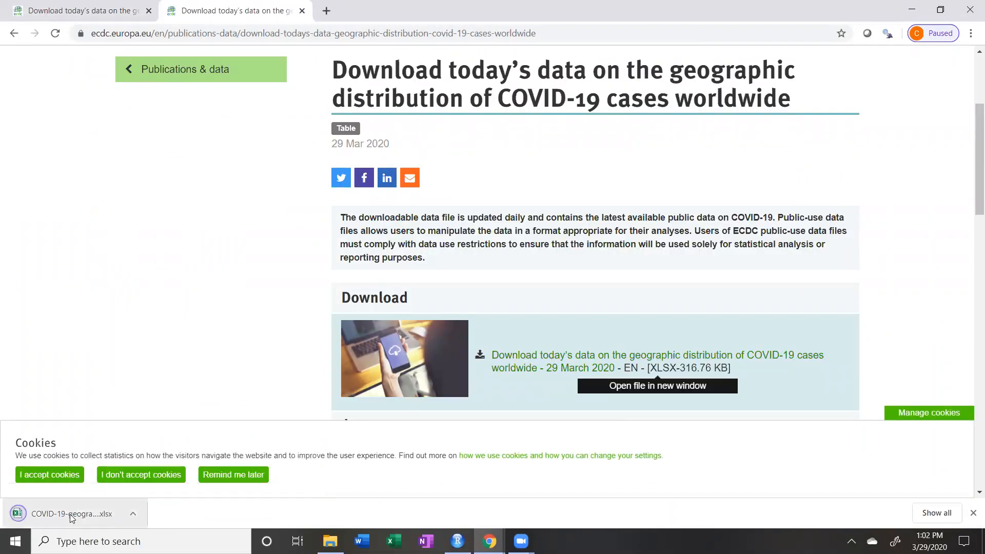
left_click(71, 516)
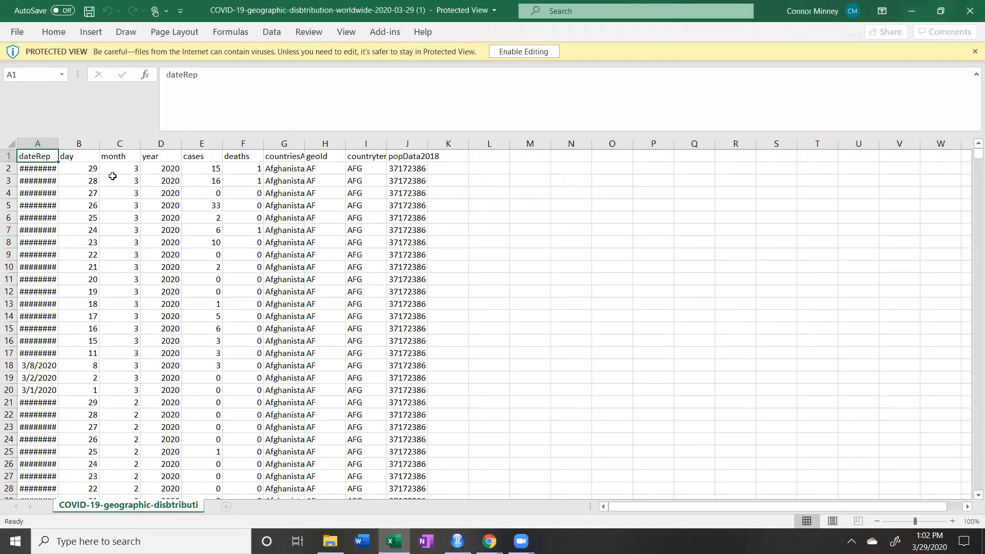
left_click(528, 54)
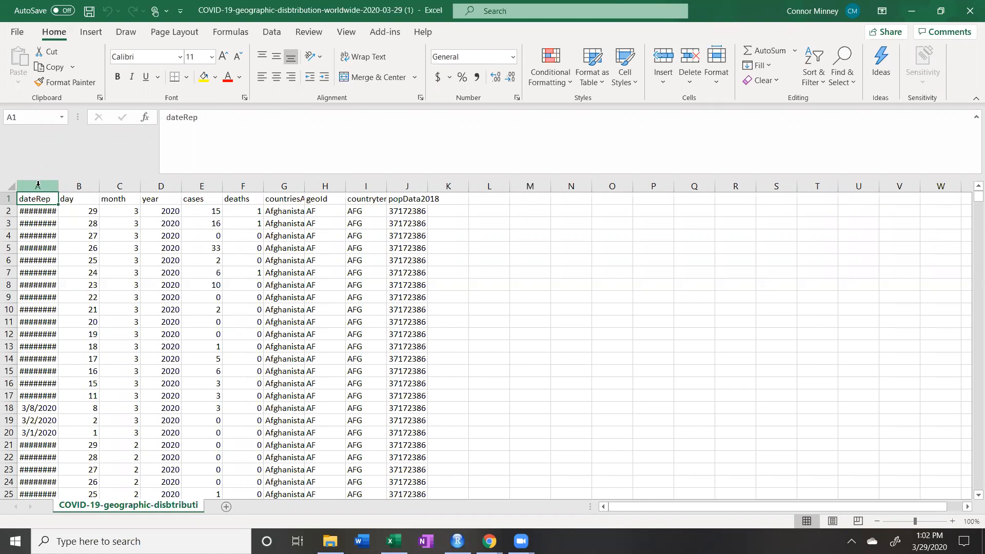
Auto-fit the widths of columns A to J in the newly downloaded workbook.
left_click_drag(38, 184, 407, 188)
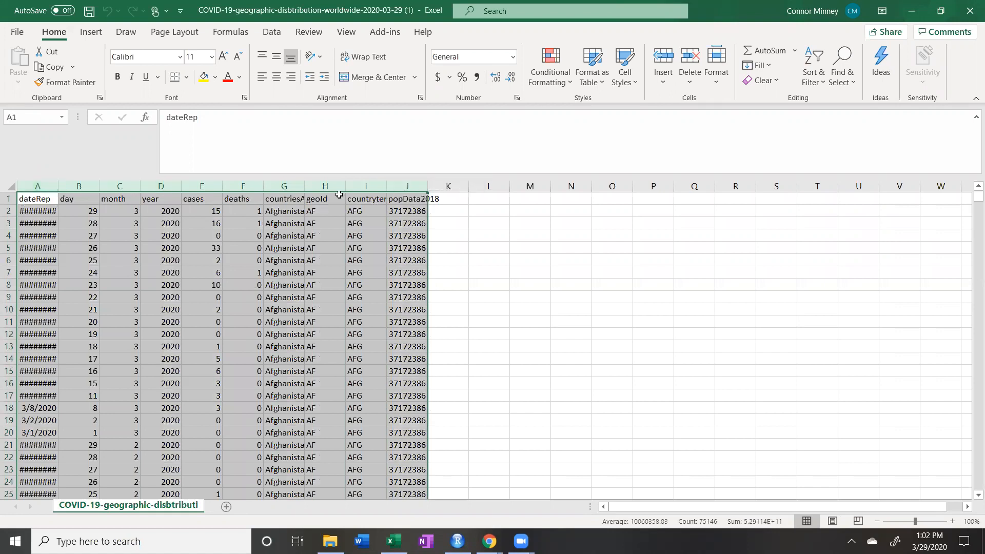
double_click(58, 185)
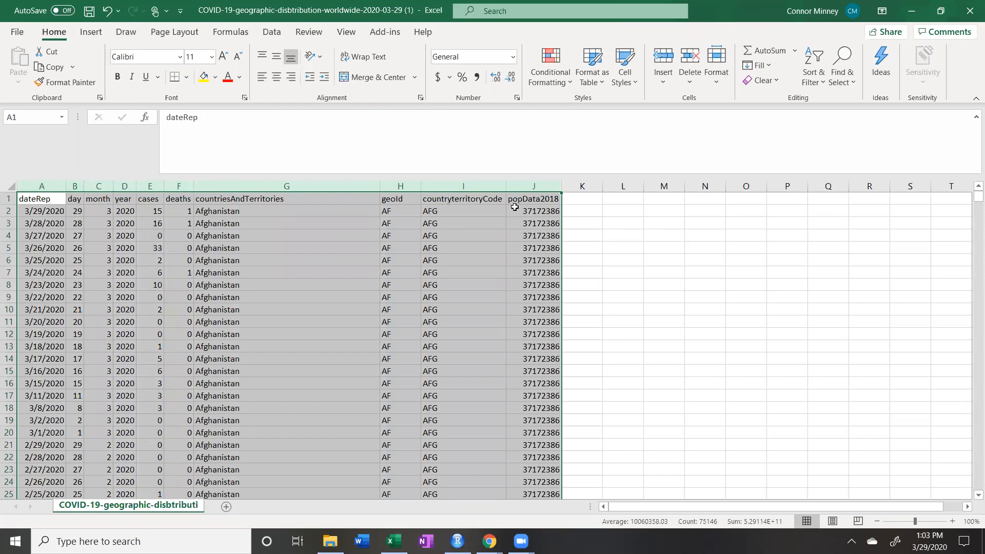
left_click(52, 201)
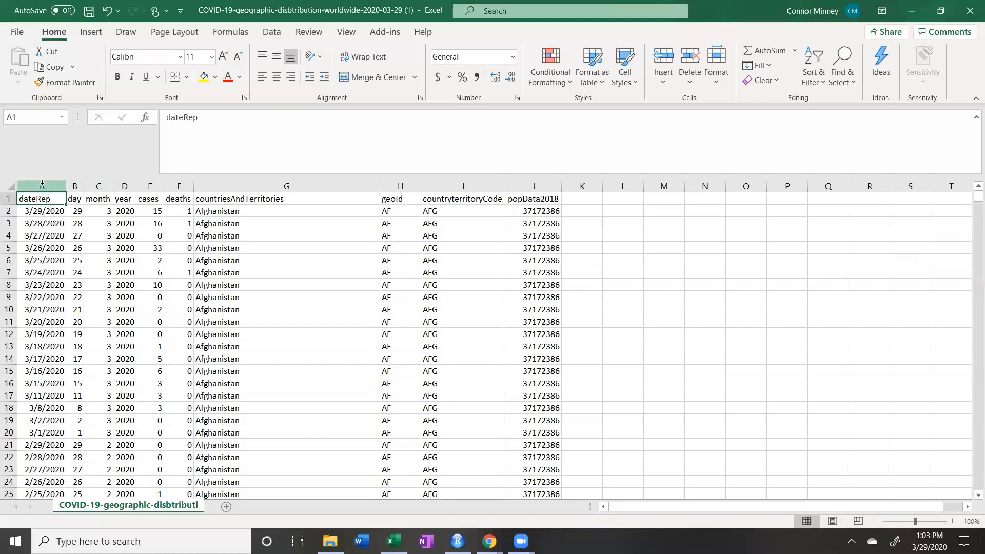
Apply the Accent5 cell style to the header cells A1 to J1.
left_click_drag(52, 198, 523, 195)
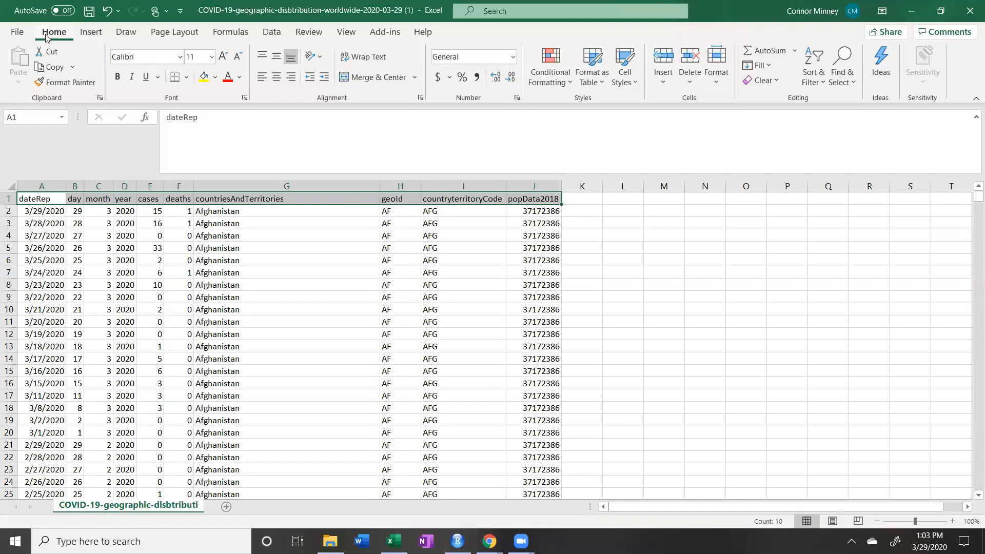
left_click(635, 82)
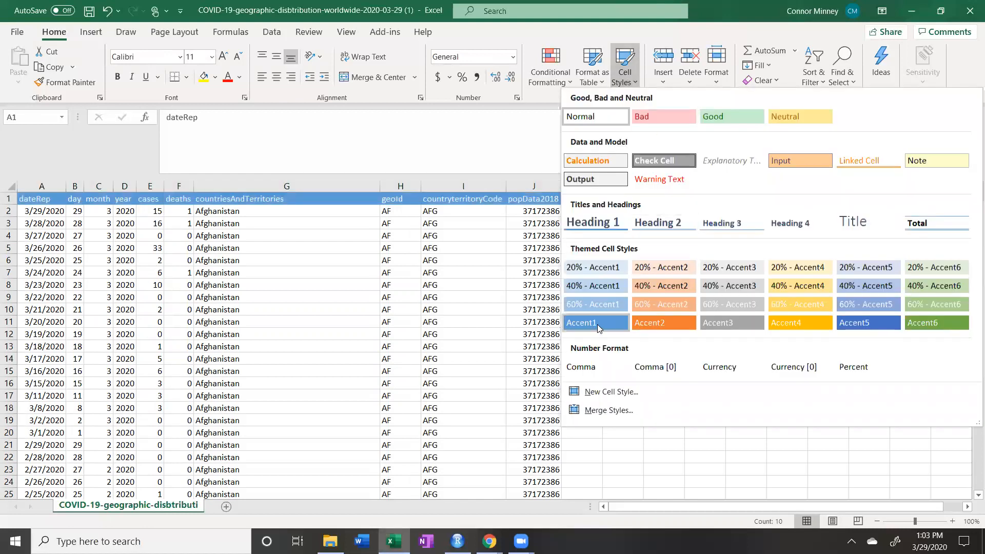
left_click(862, 326)
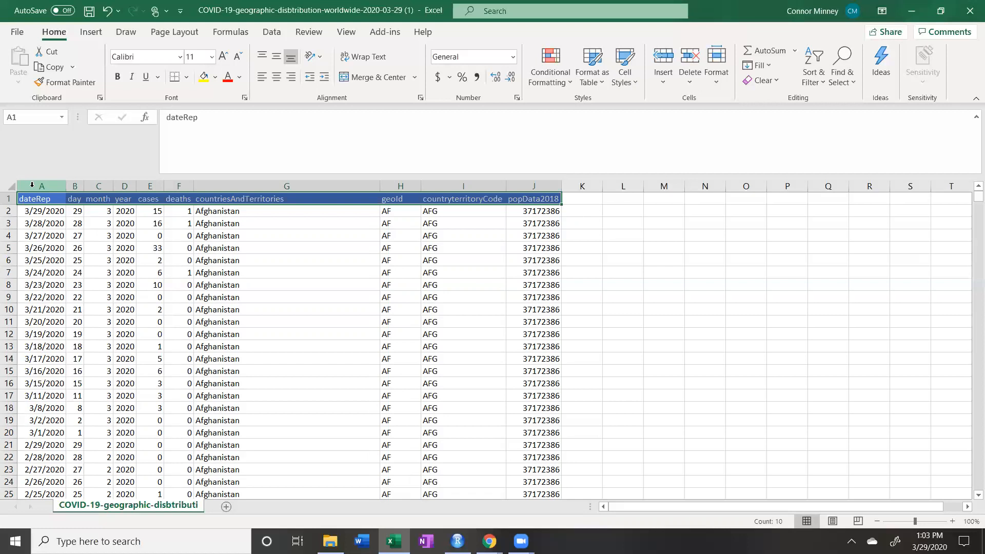
Apply All Borders to every cell in columns A to J.
left_click_drag(32, 185, 526, 208)
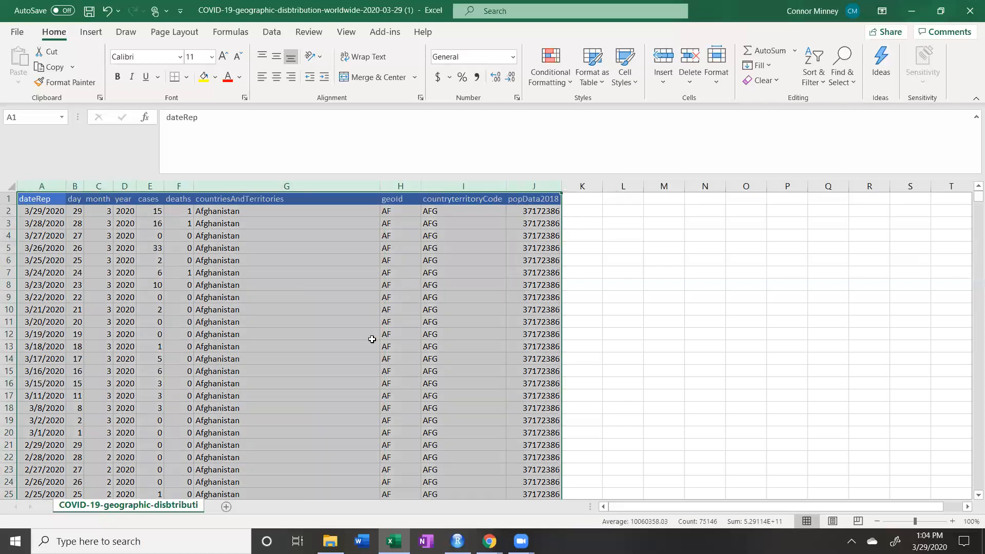
scroll(364, 417, "down", 18)
scroll(355, 432, "up", 18)
left_click(188, 80)
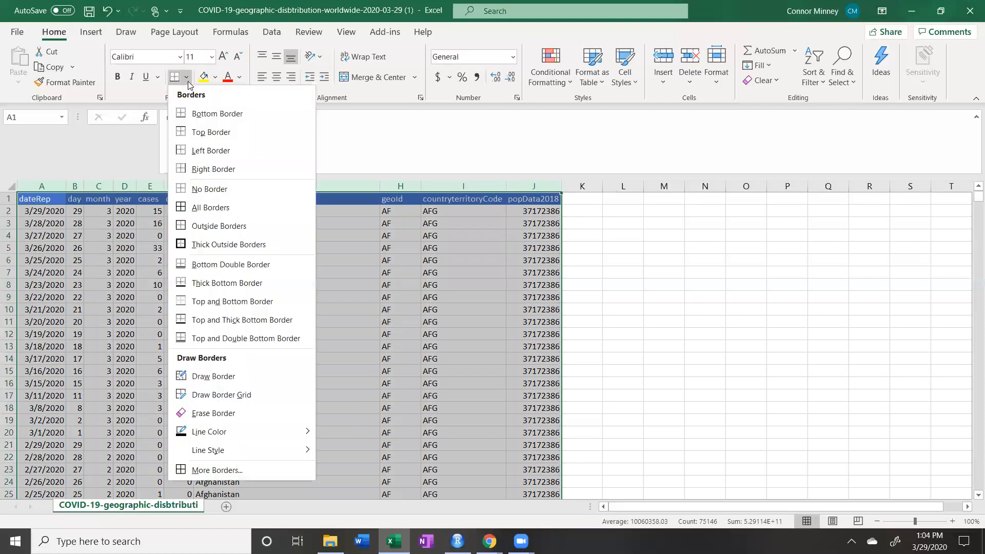
left_click(219, 210)
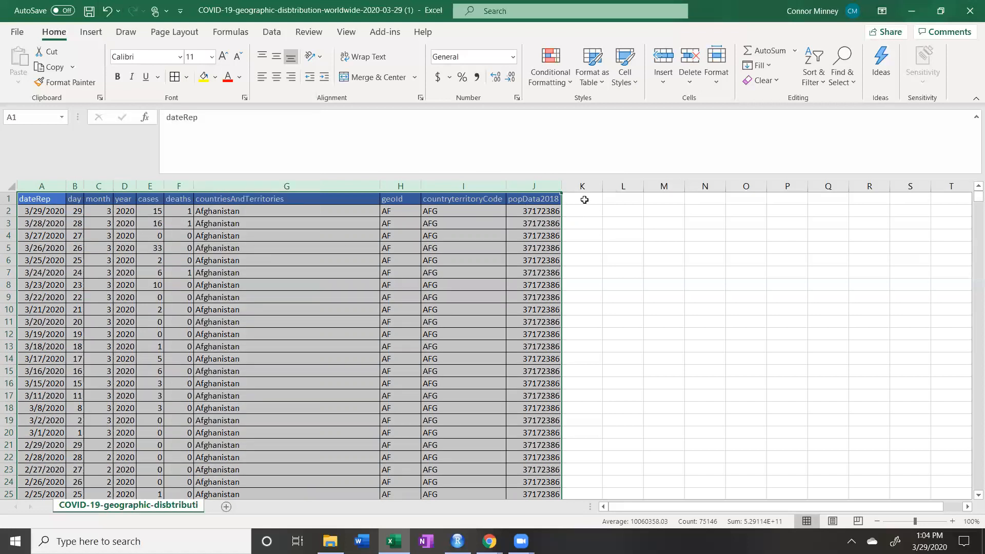
left_click(586, 199)
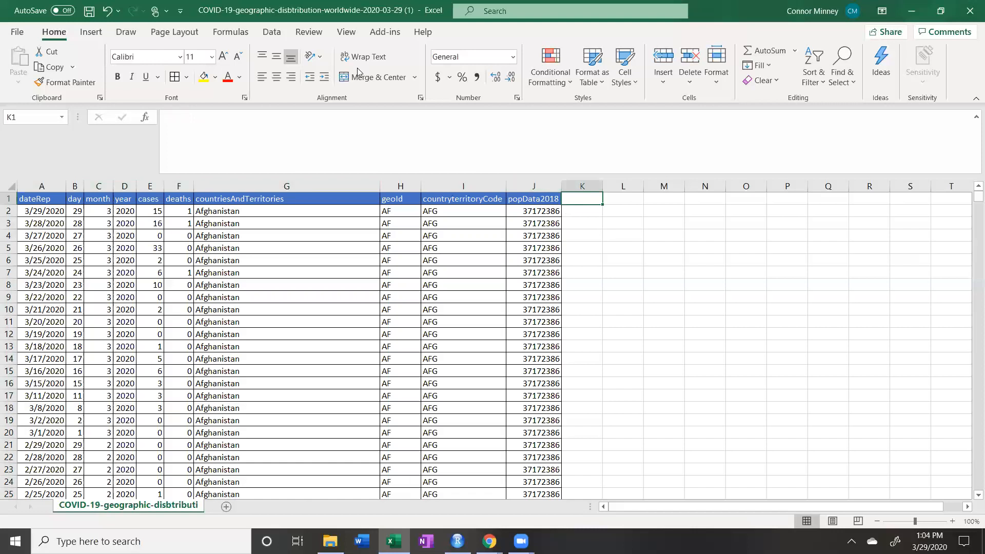
Hide the worksheet's gridlines and select cell A1.
left_click(346, 32)
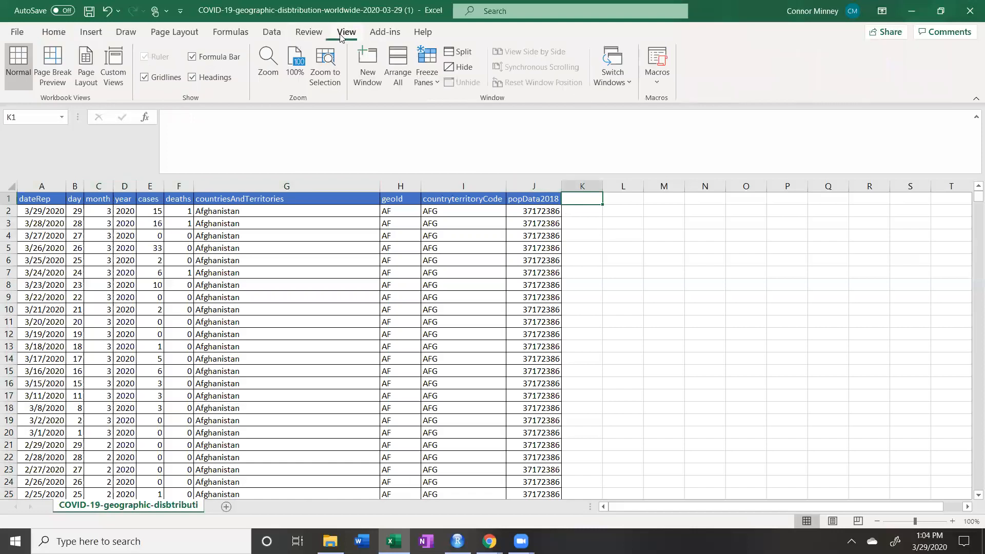
left_click(165, 78)
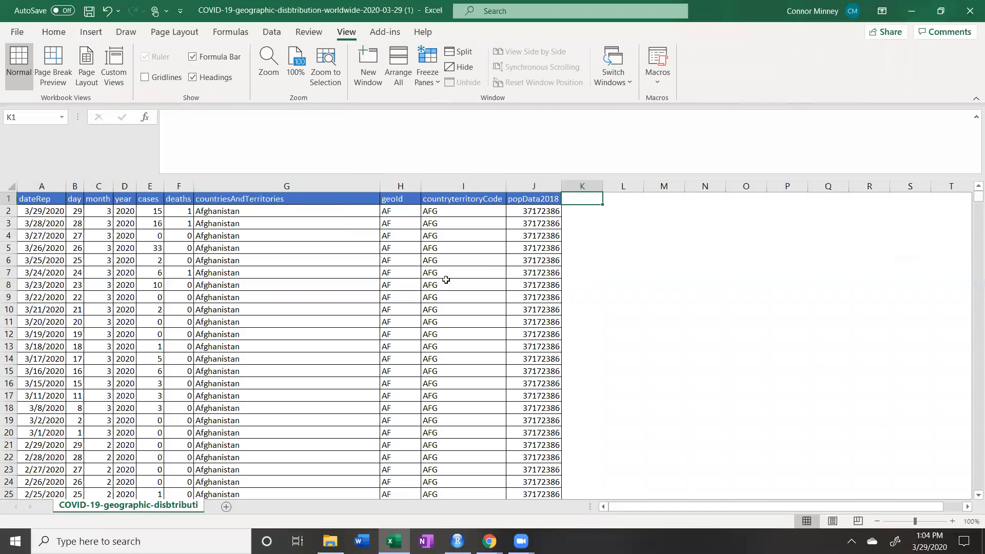
left_click(37, 199)
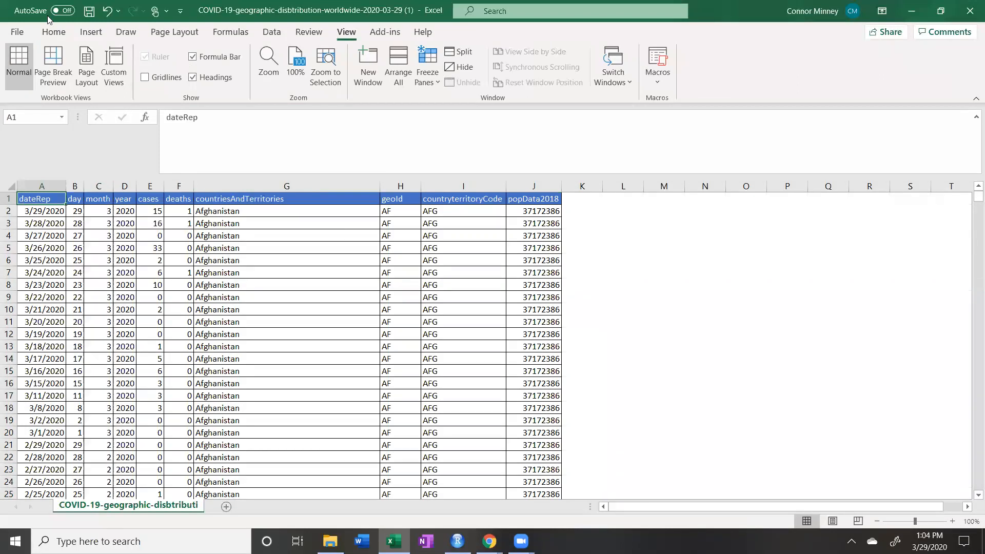
Format the data range A1:J7516 as a table with headers, using the darker blue style from the first row of Medium table styles.
left_click(52, 34)
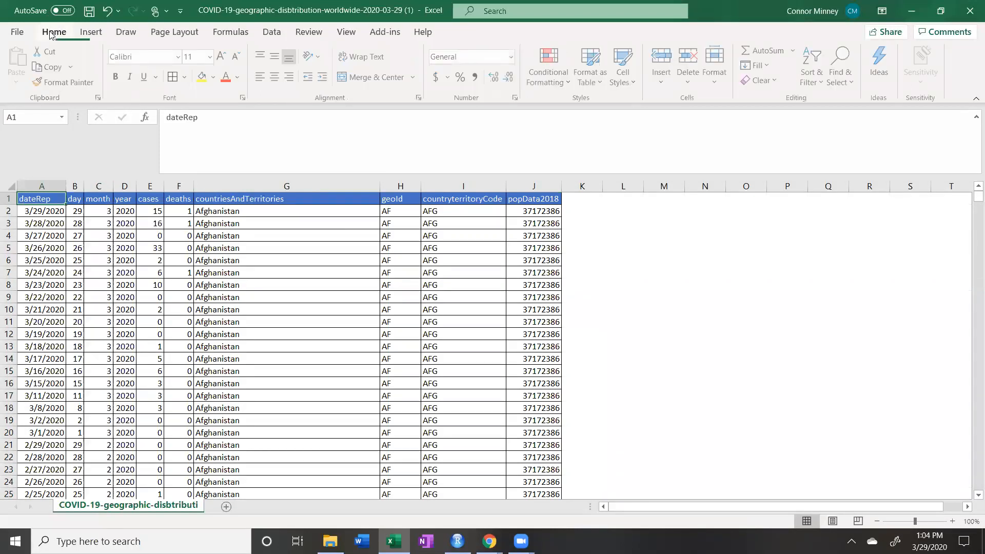
left_click_drag(41, 186, 548, 207)
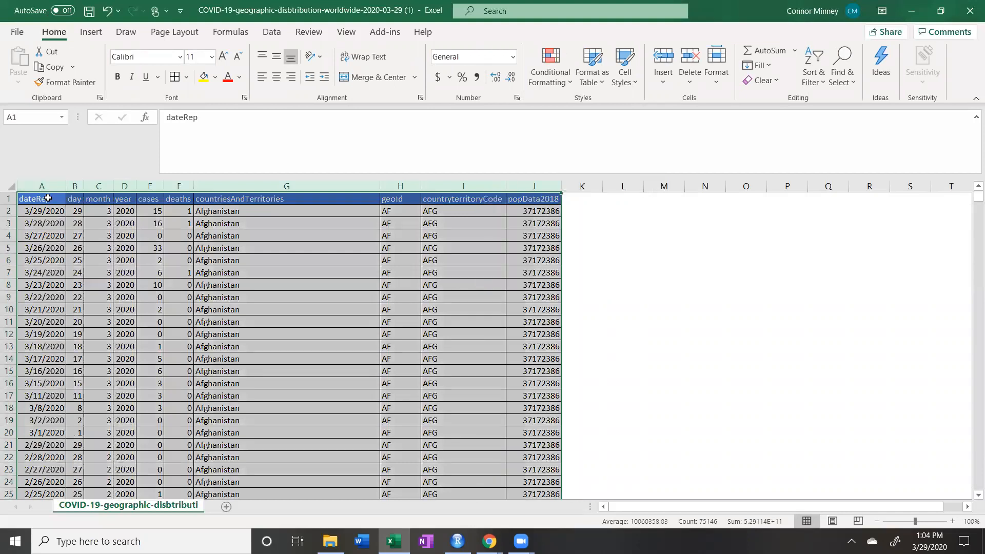
left_click(48, 198)
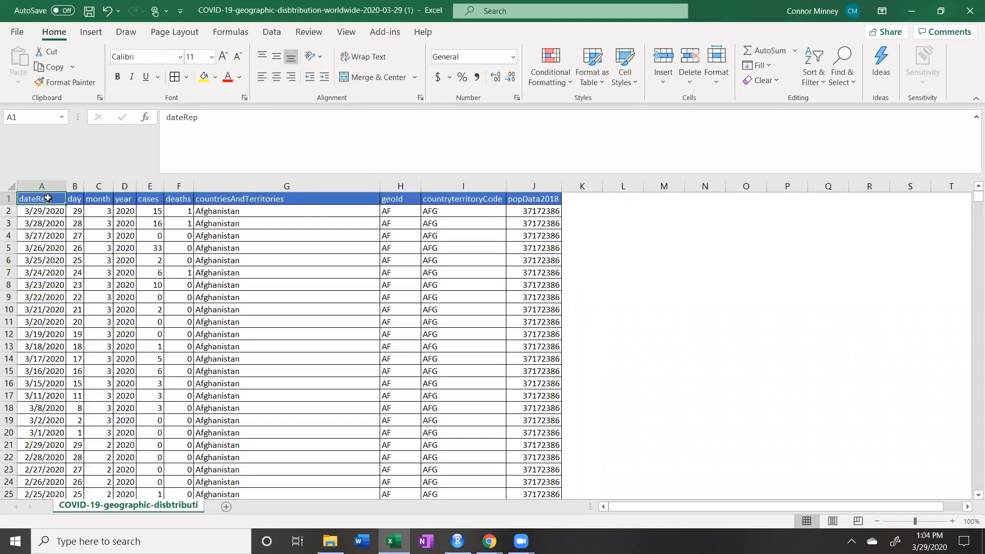
key("ctrl+shift+End")
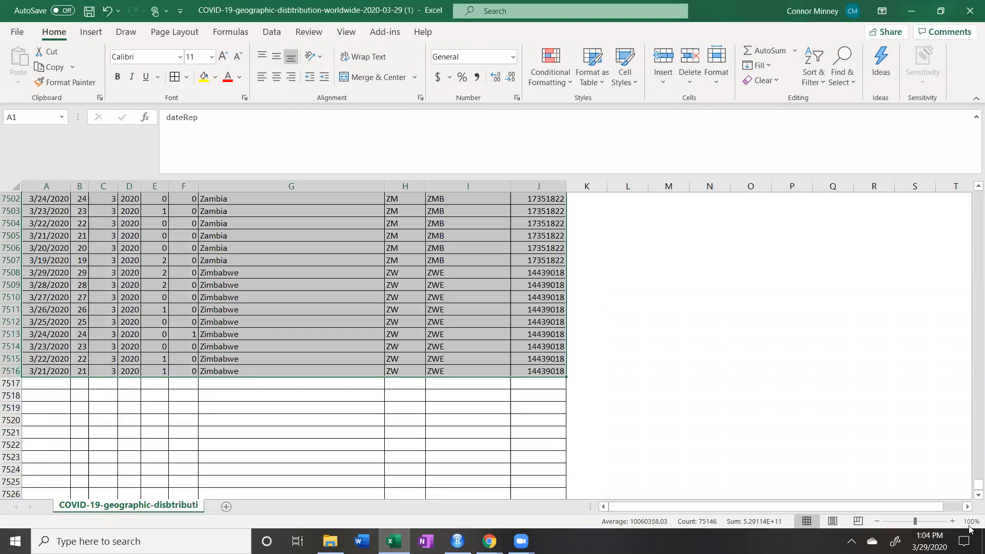
left_click_drag(969, 489, 971, 169)
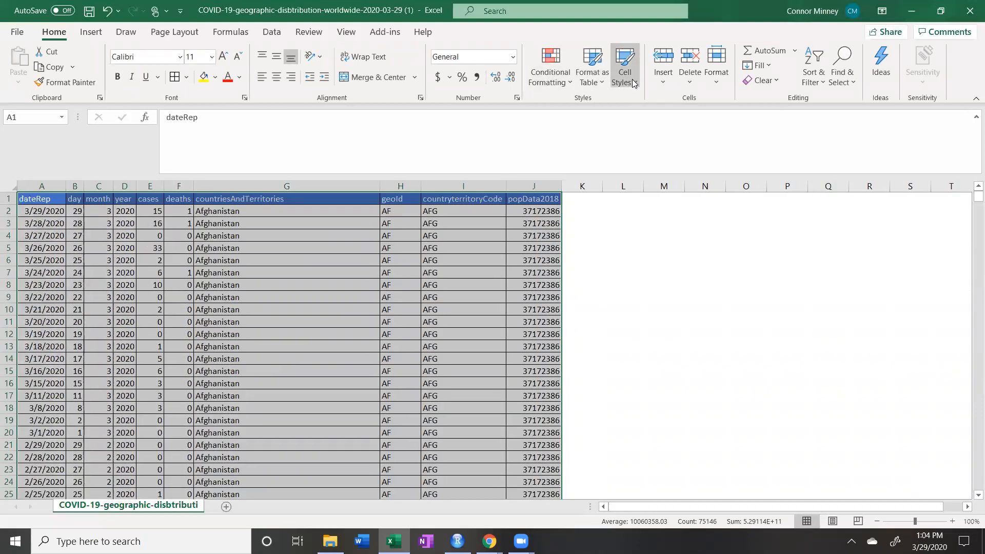
left_click(600, 81)
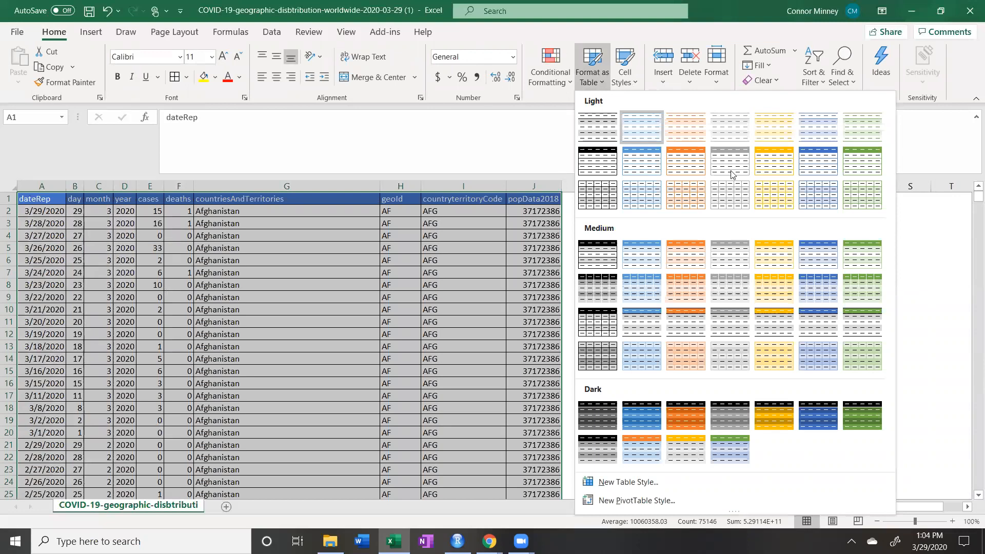
left_click(827, 257)
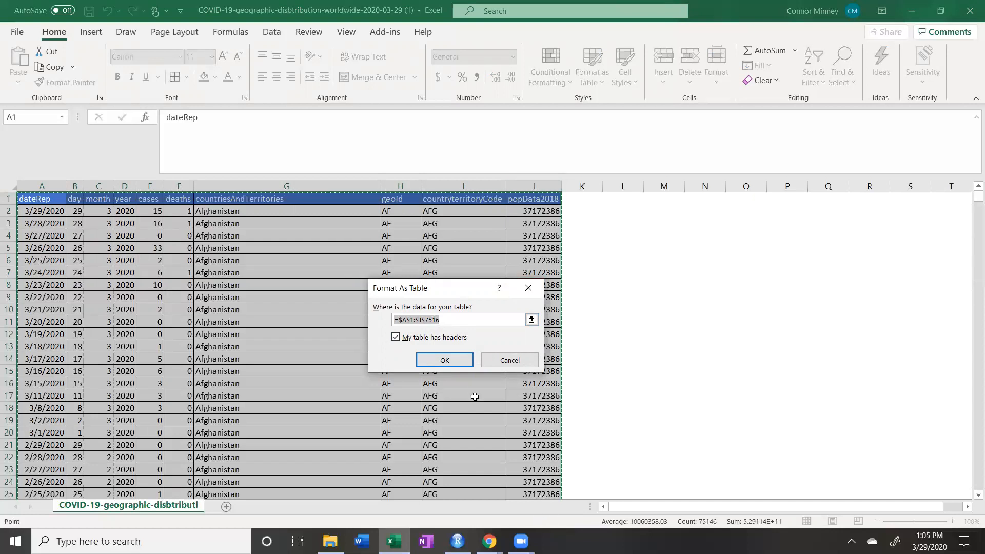
left_click(444, 360)
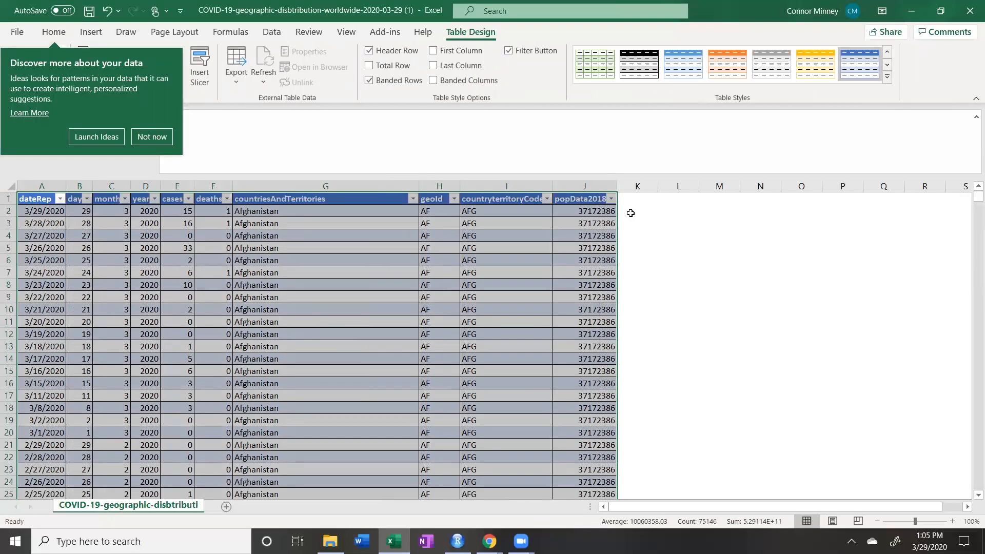
Close the popData2018 filter options and undo the table formatting of the data range.
left_click(611, 200)
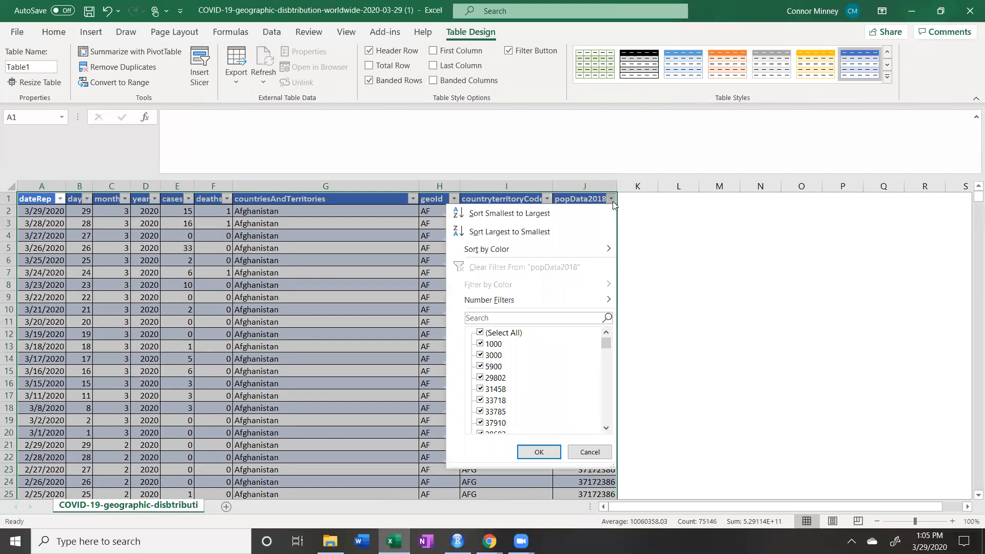
left_click(613, 201)
left_click(106, 11)
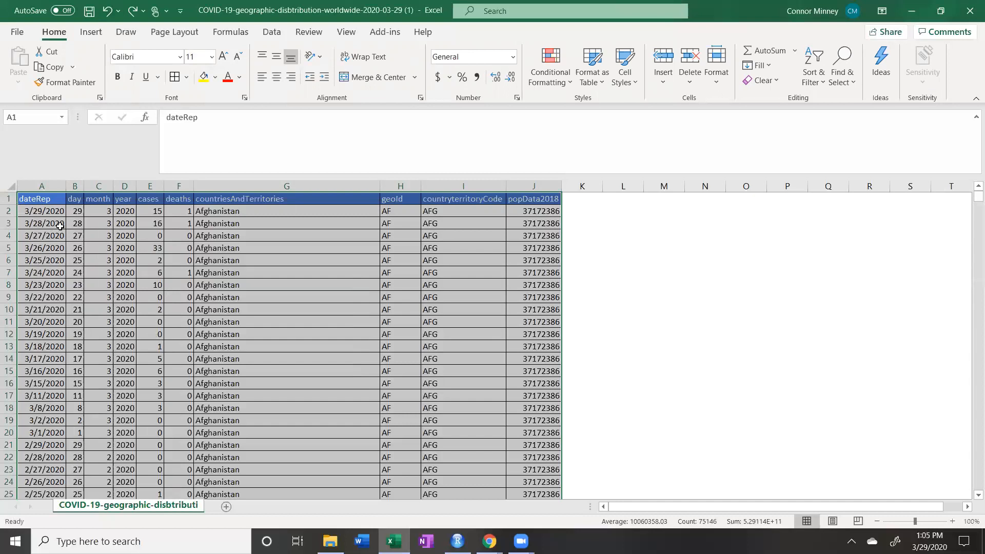
Freeze the worksheet's top row so the header row stays in view while browsing the data.
left_click(8, 198)
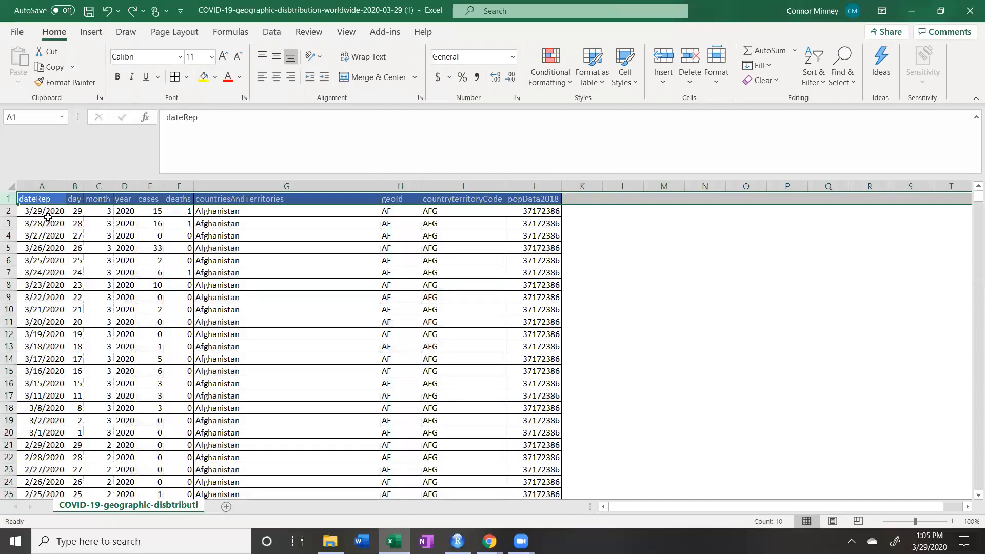
scroll(82, 287, "down", 15)
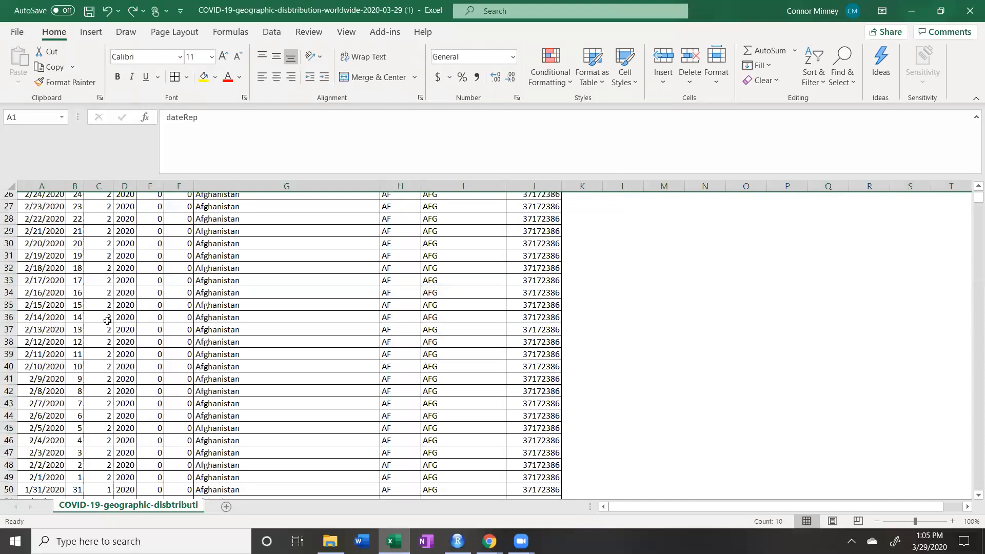
scroll(89, 348, "up", 15)
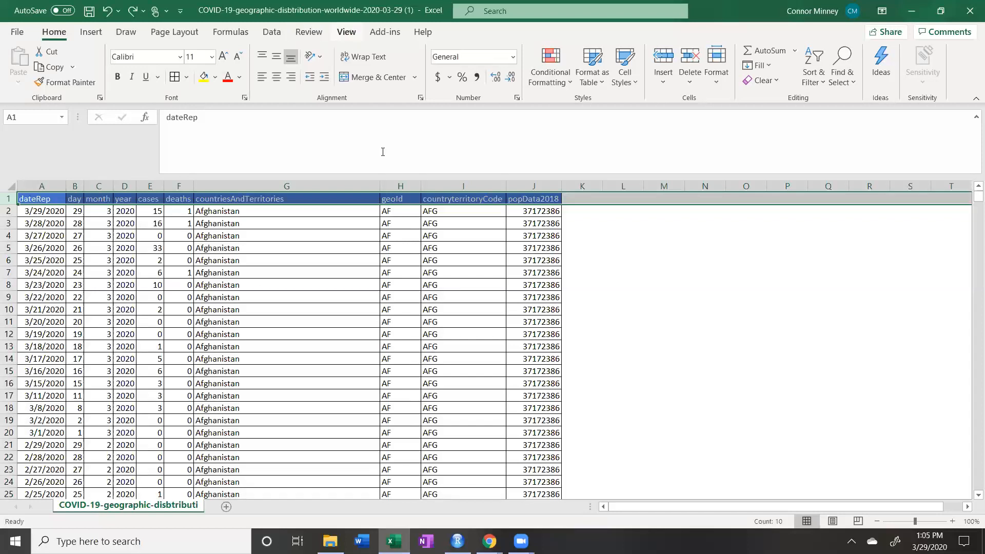
left_click(35, 221)
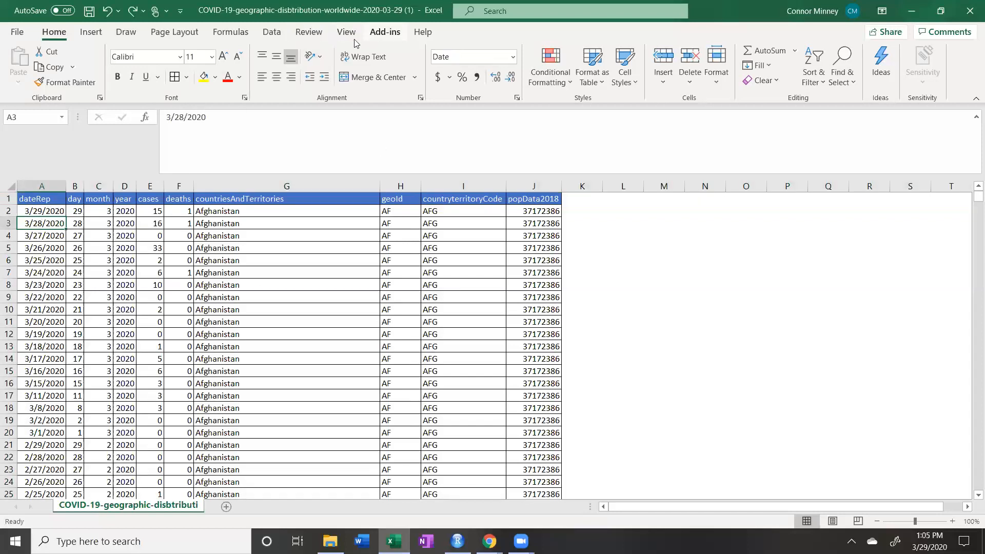
left_click(345, 34)
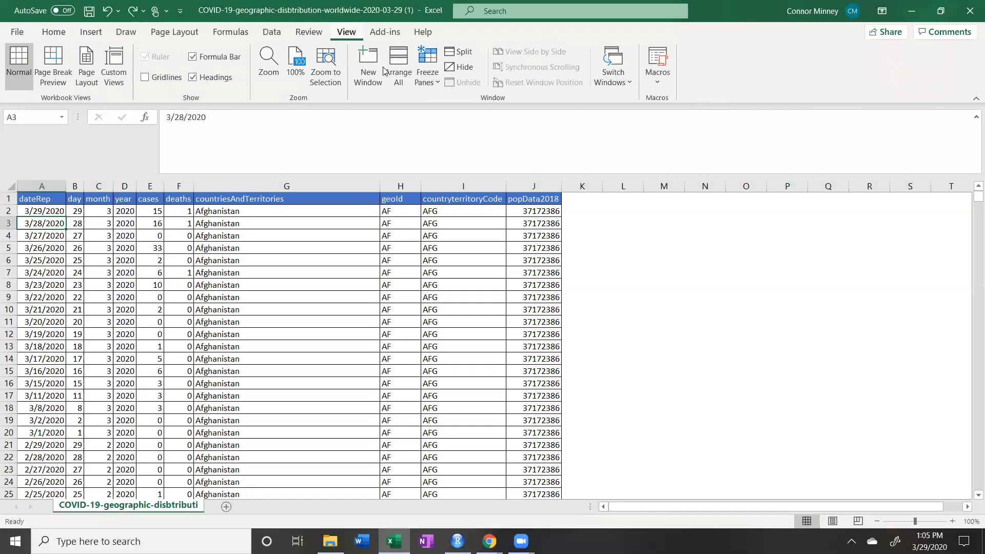
left_click(425, 83)
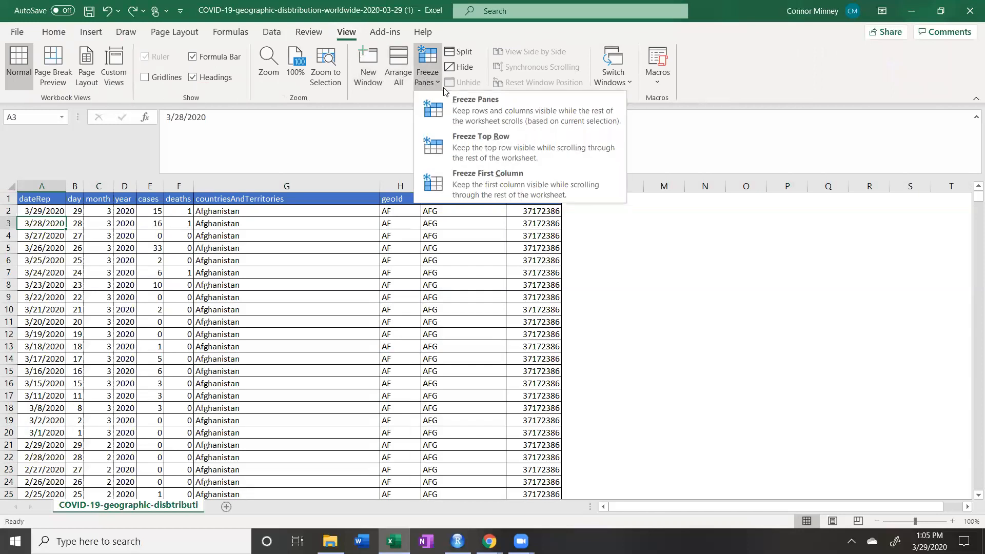
left_click(476, 147)
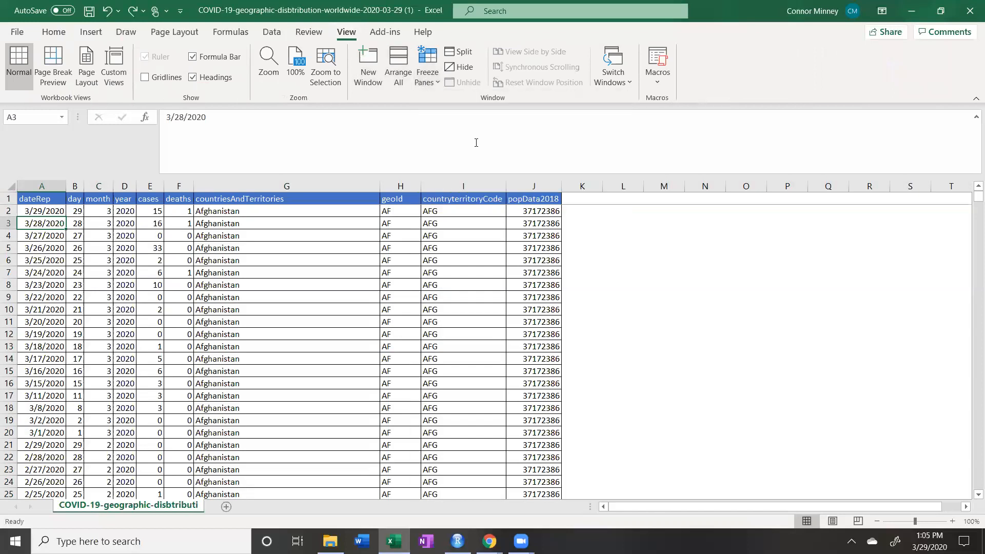
scroll(266, 252, "down", 19)
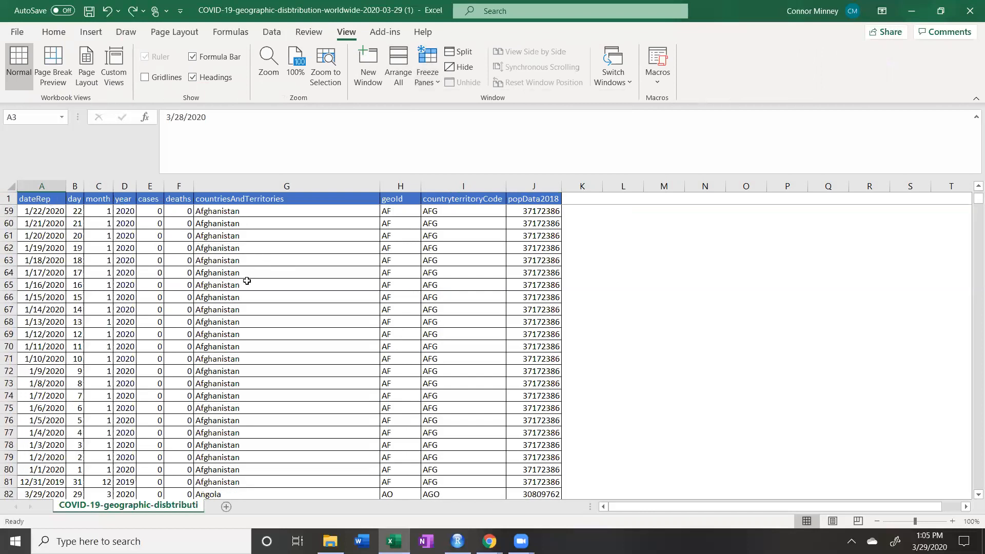
scroll(247, 281, "down", 9)
scroll(243, 283, "up", 15)
scroll(244, 282, "up", 13)
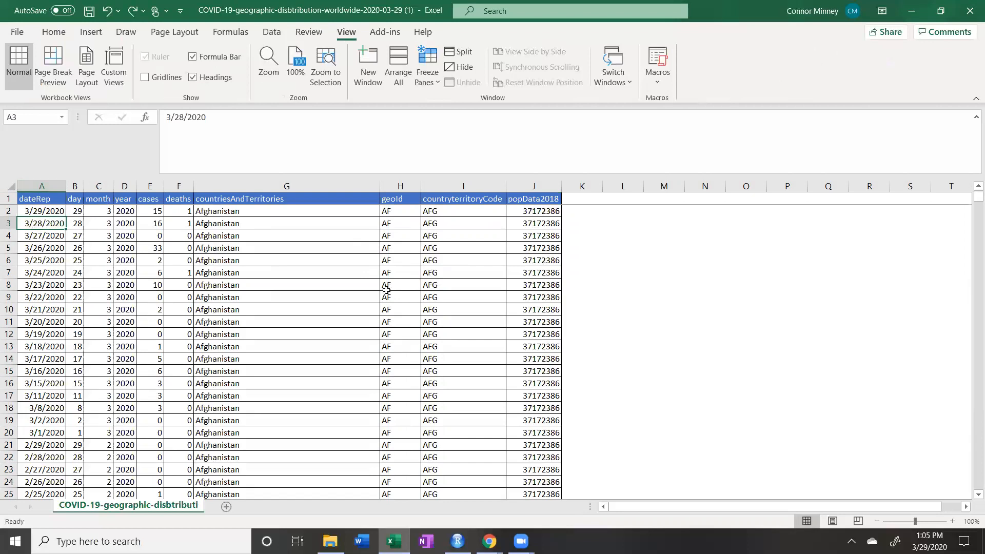
Center the contents of columns A to J horizontally.
left_click(41, 186)
left_click_drag(306, 198, 534, 186)
left_click(54, 33)
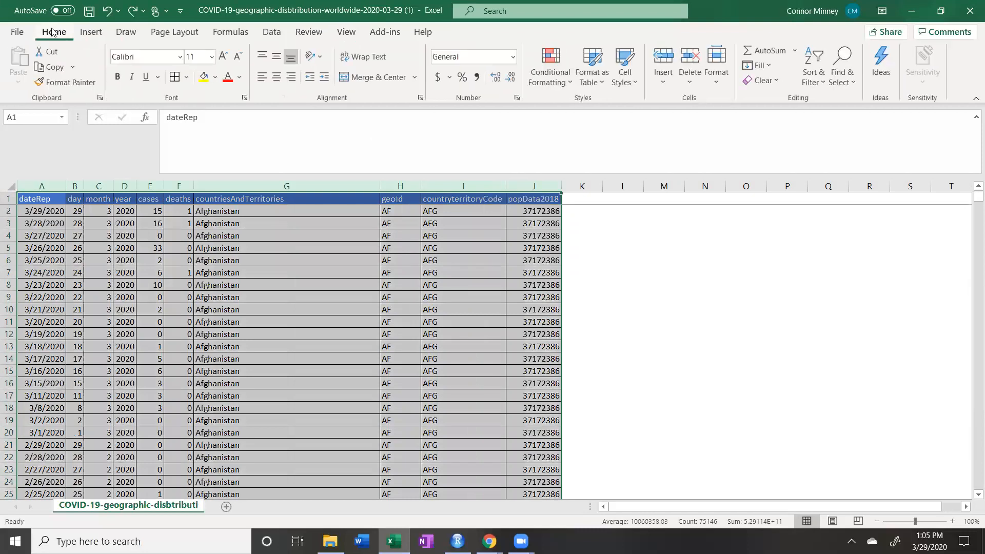
left_click(276, 80)
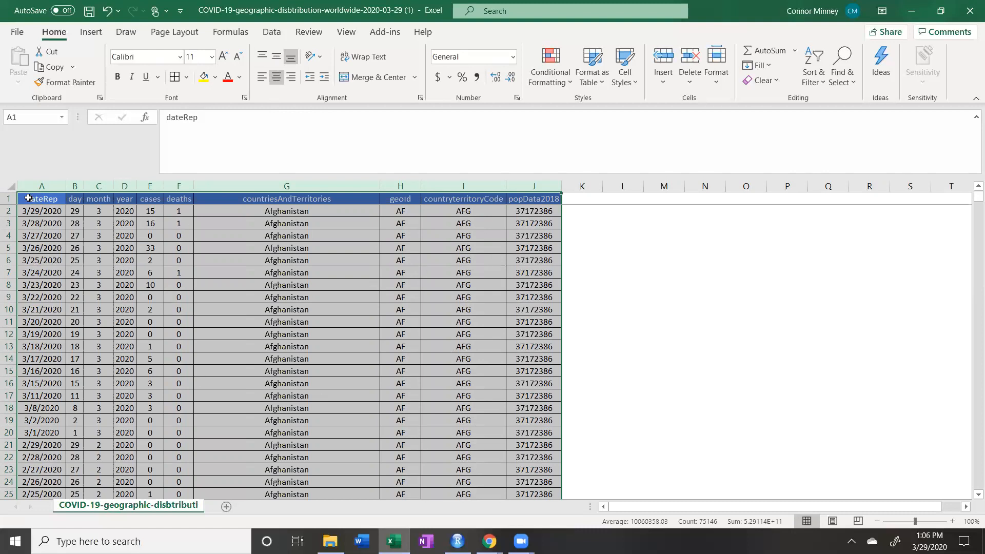
scroll(268, 356, "down", 7)
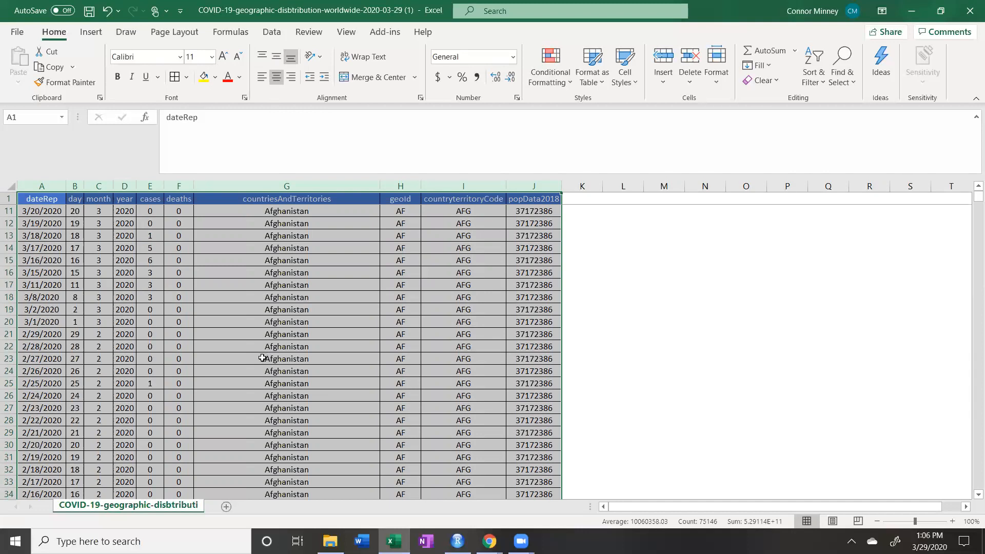
scroll(258, 362, "down", 14)
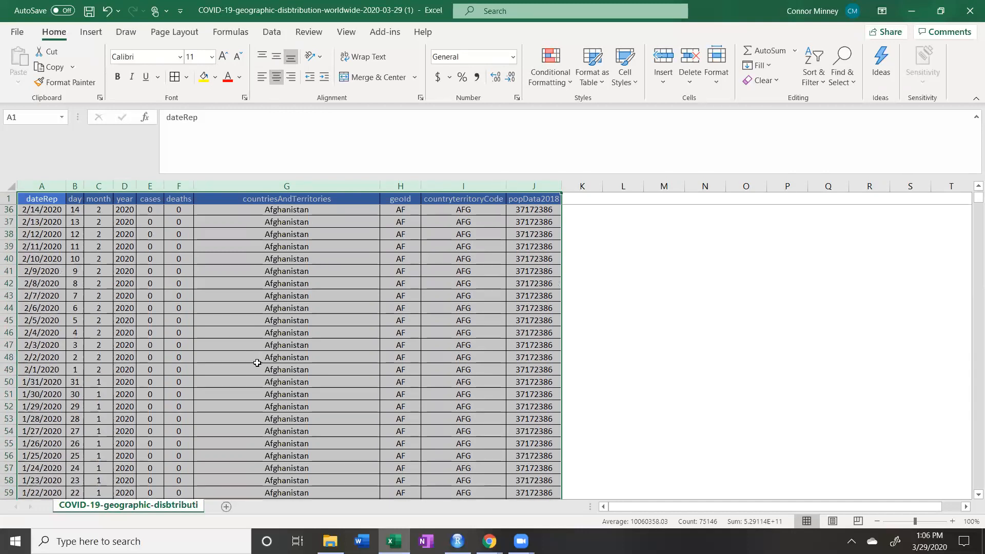
scroll(249, 375, "down", 5)
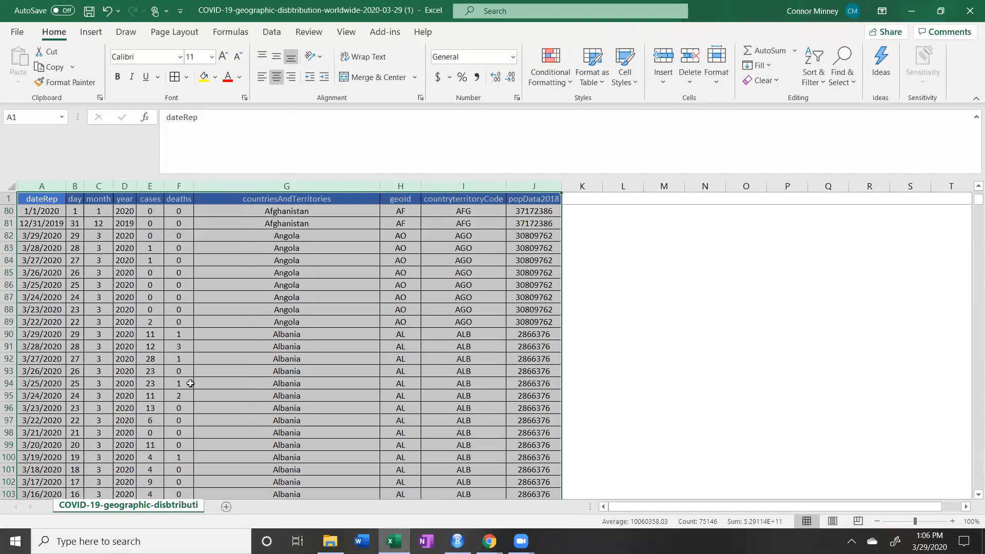
scroll(188, 388, "up", 20)
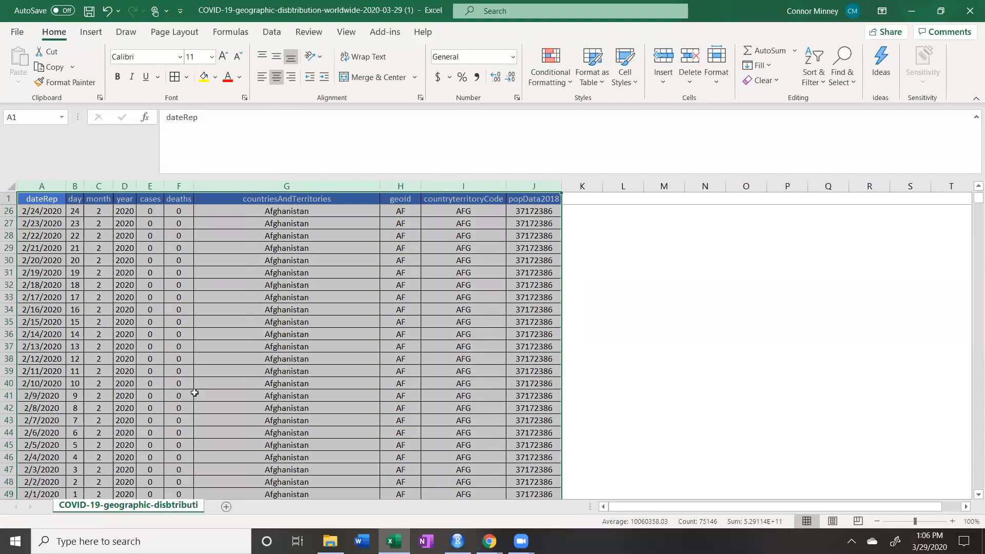
Add filters to the header cells A1 to J1.
left_click(40, 199)
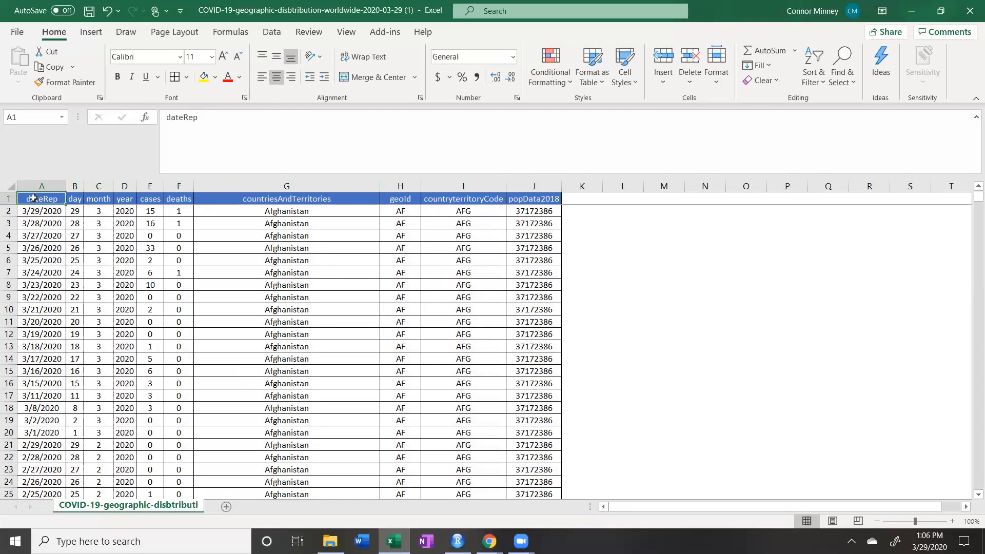
left_click_drag(33, 198, 522, 200)
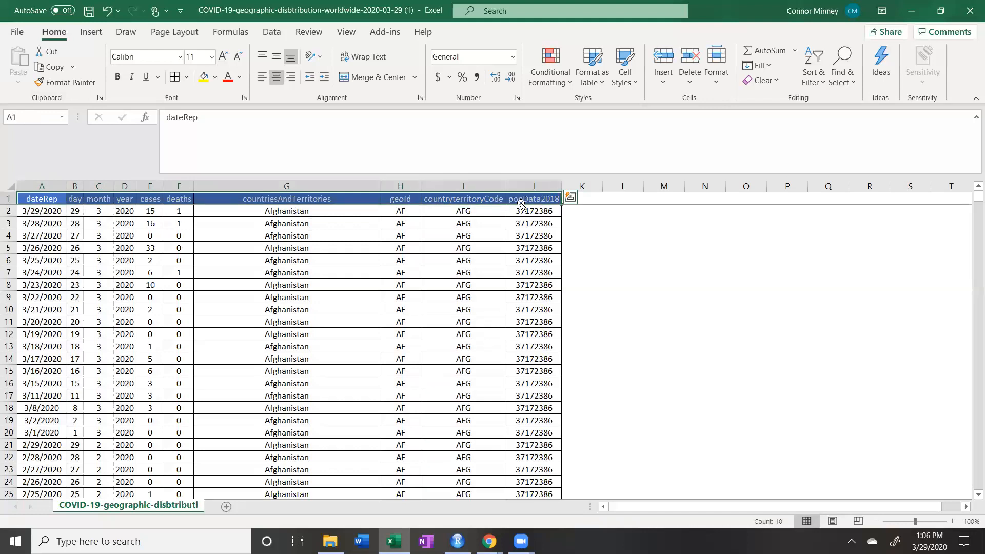
left_click(271, 34)
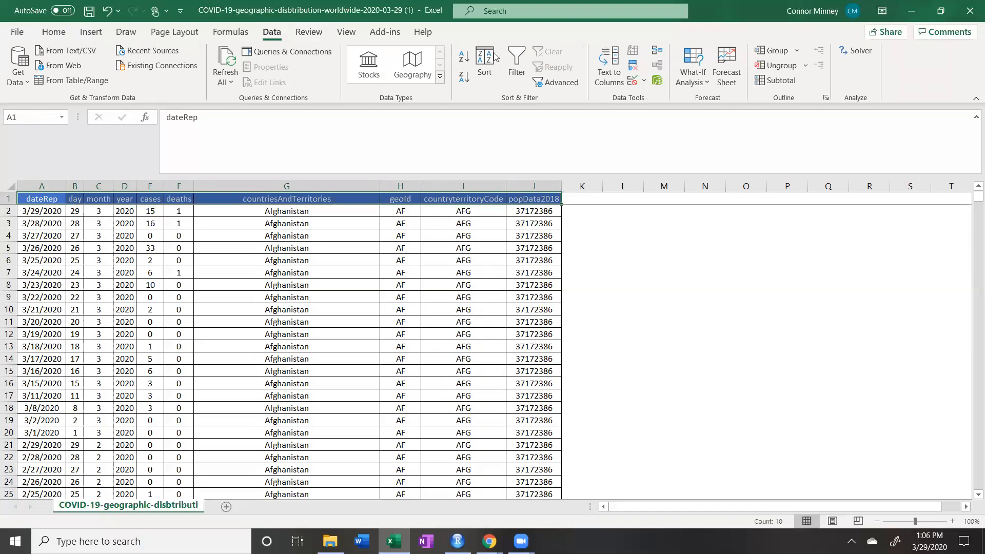
left_click(520, 62)
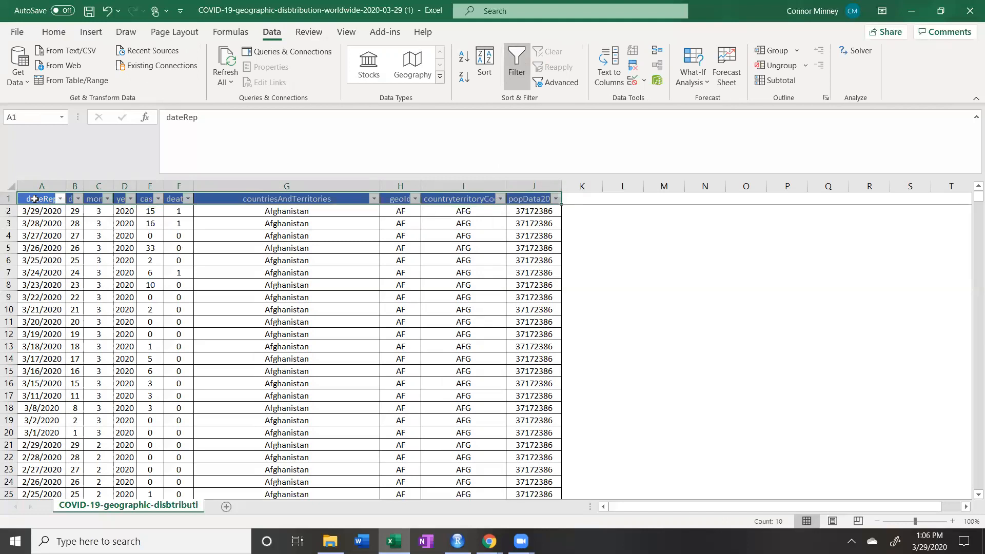
Autofit the widths of columns A to J so the full header names fit beside their filter arrows.
mouse_move(39, 200)
left_mouse_down()
mouse_move(513, 199)
mouse_move(525, 187)
mouse_move(30, 187)
left_mouse_up()
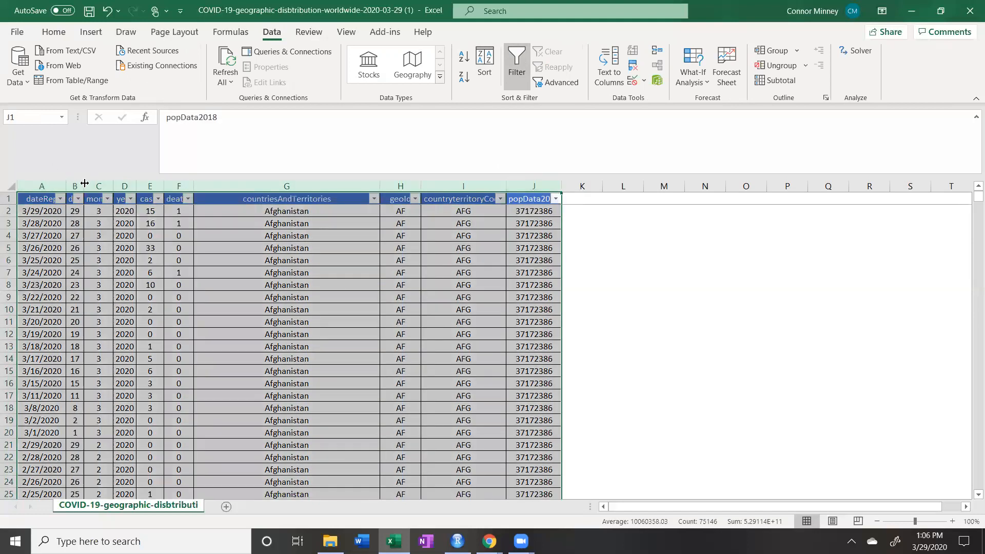
double_click(84, 185)
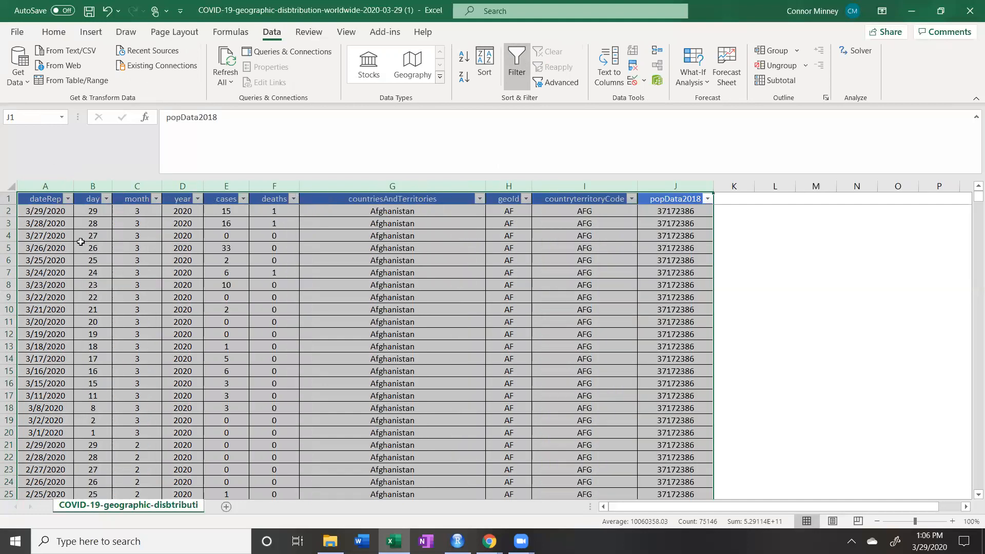
left_click(30, 202)
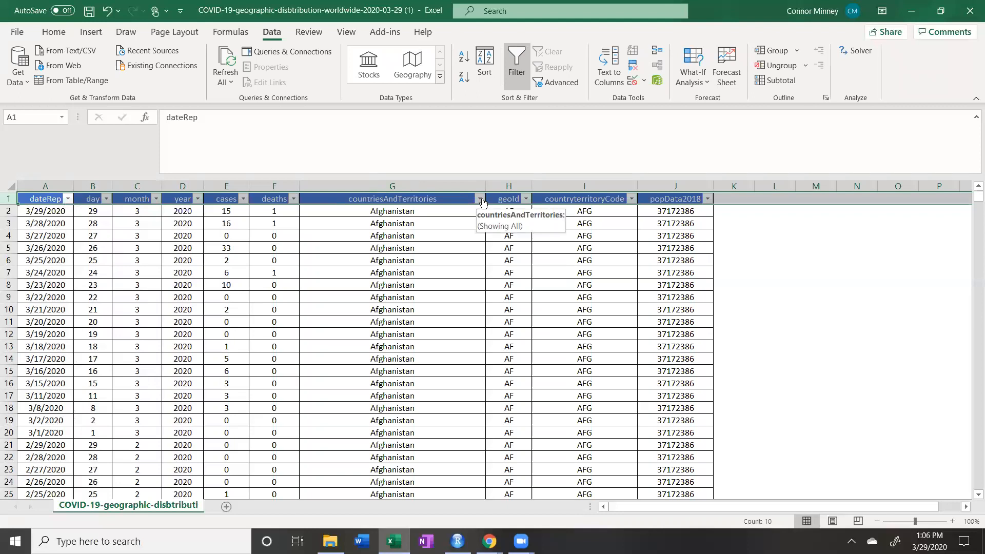
Examine how the rows are grouped by country, selecting the dateRep cells from A81 up to A1.
scroll(388, 450, "down", 18)
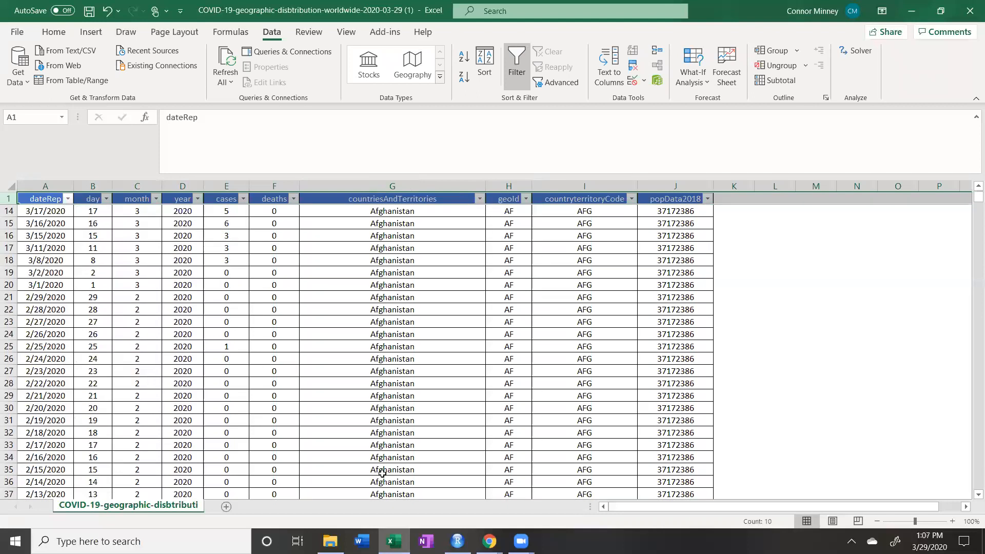
scroll(378, 487, "down", 3)
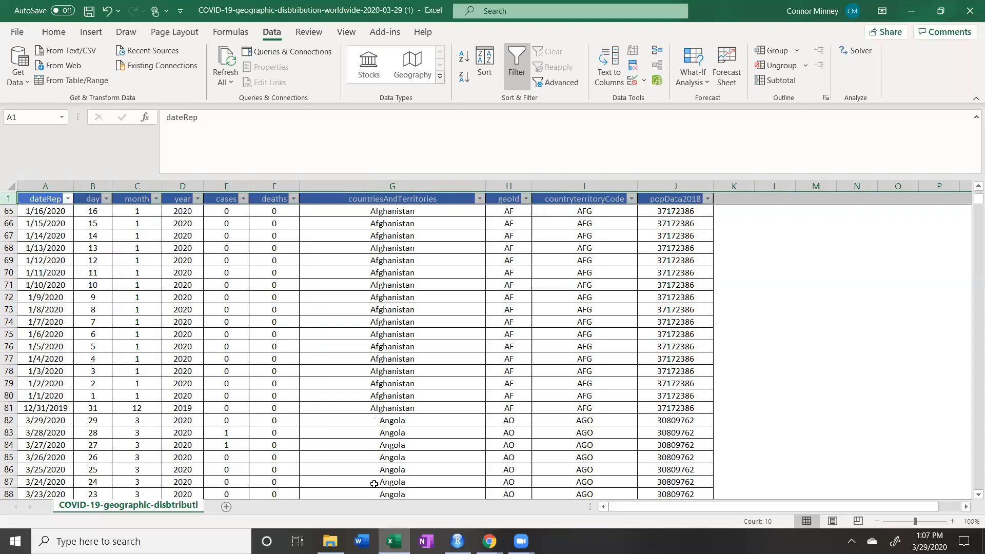
left_click(43, 409)
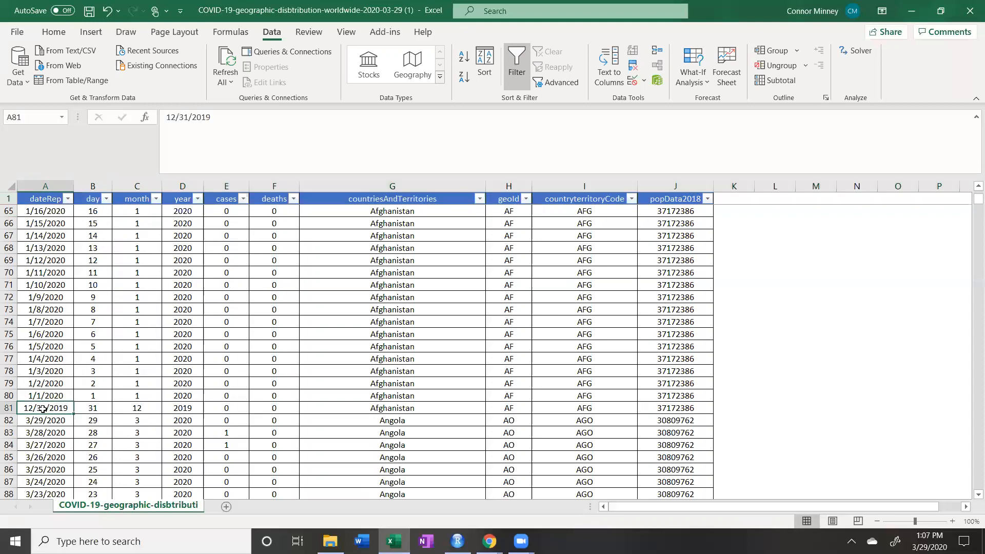
left_click_drag(42, 408, 56, 212)
scroll(40, 334, "down", 20)
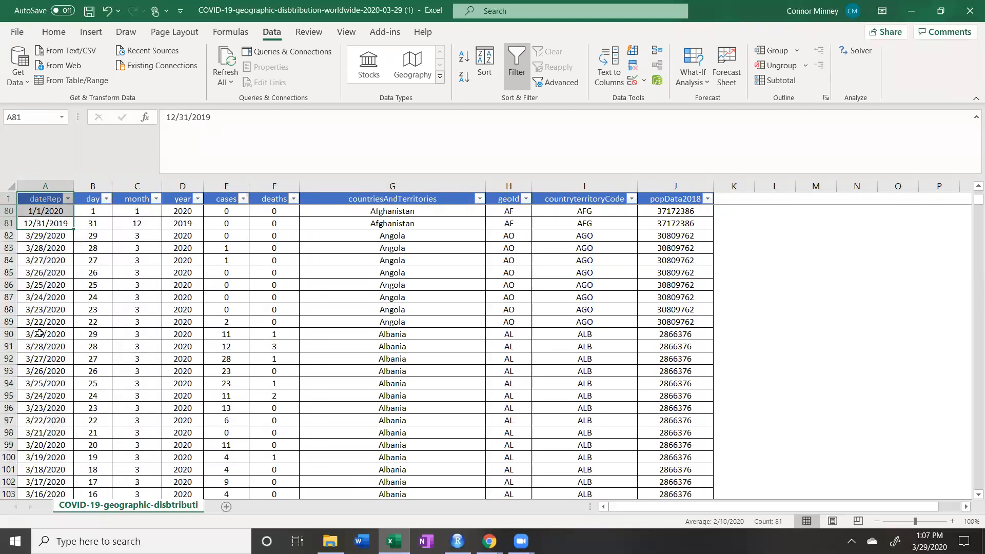
scroll(390, 403, "down", 4)
scroll(385, 399, "up", 20)
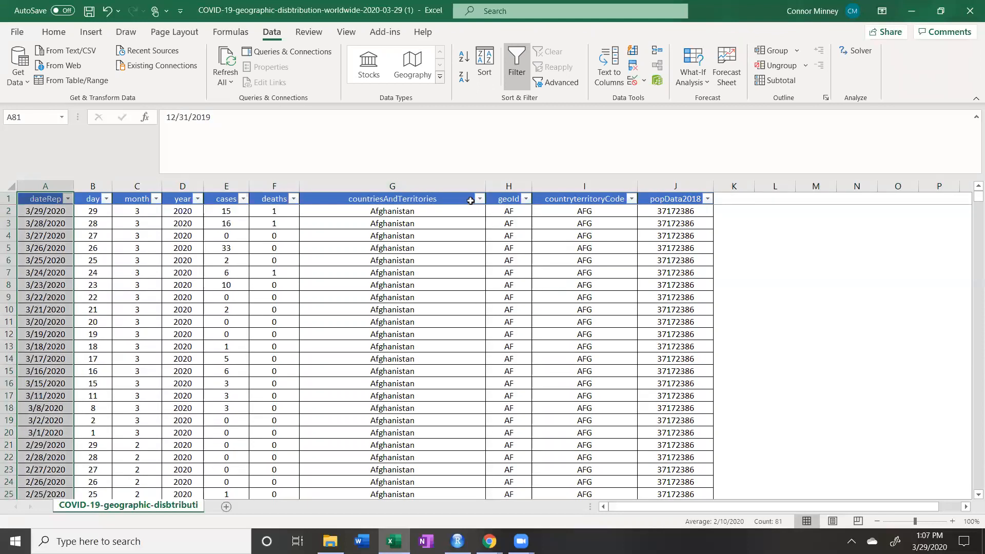
Search the countriesAndTerritories filter list for "unit" and close it without applying a filter.
left_click(479, 199)
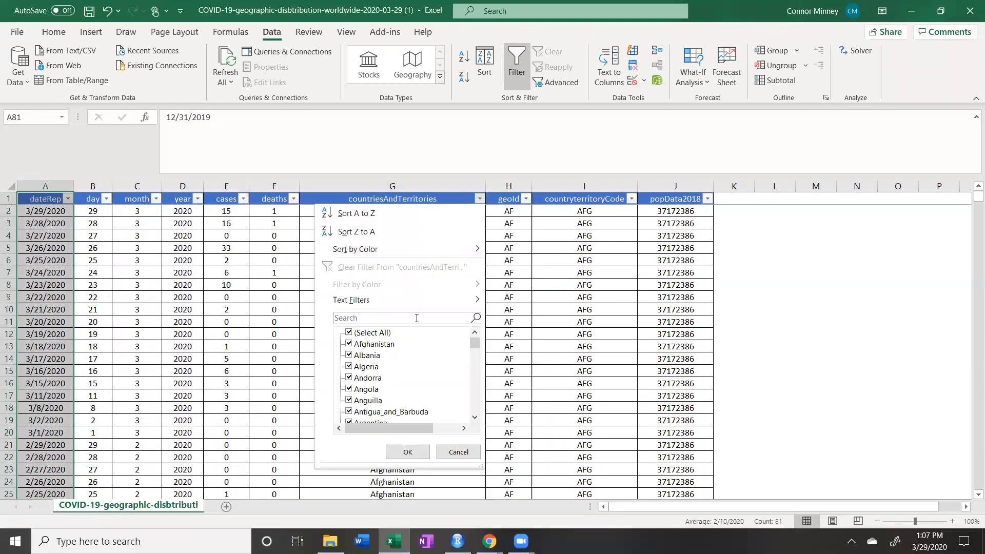
left_click(416, 318)
type("unit")
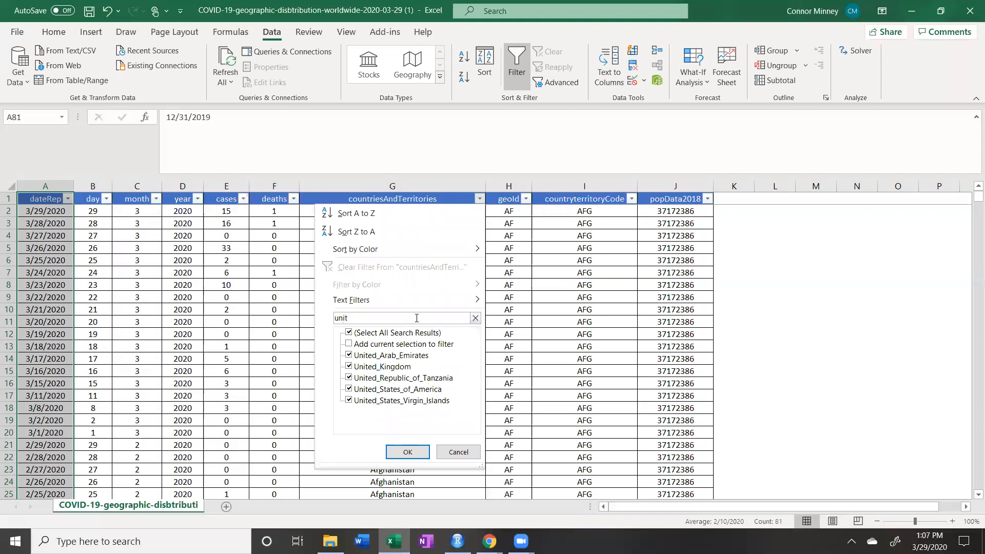
left_click(458, 451)
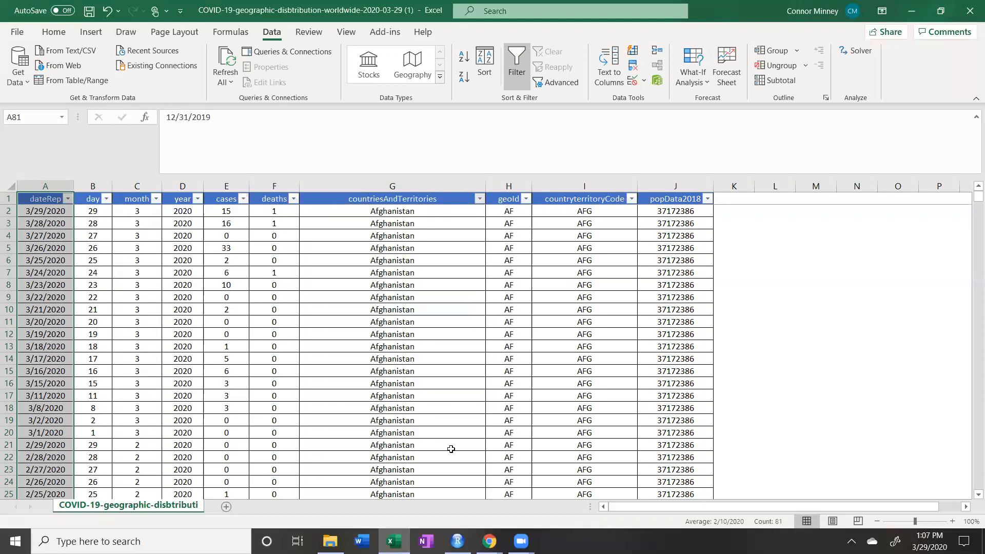
Filter the countriesAndTerritories column to the entries matching "united_stat".
left_click(481, 201)
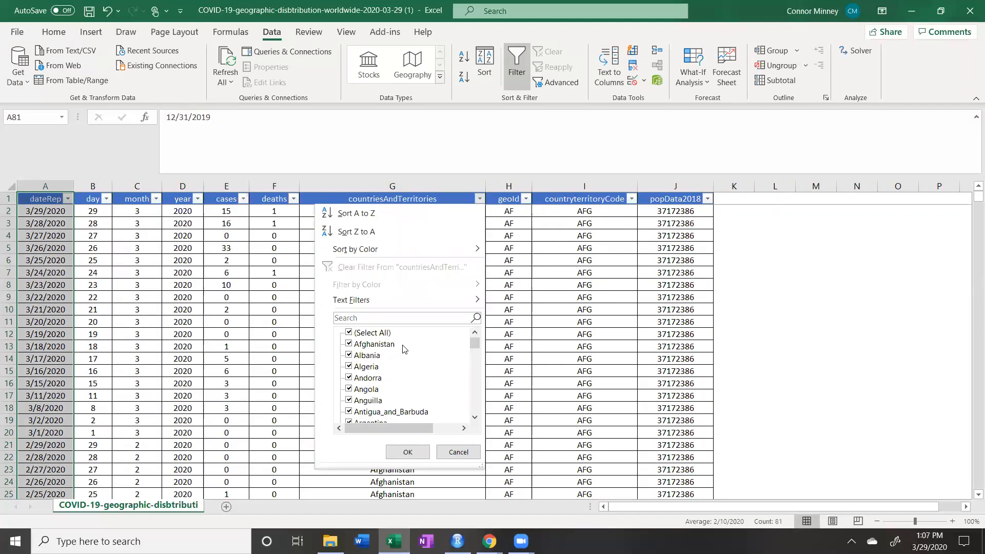
scroll(366, 366, "down", 16)
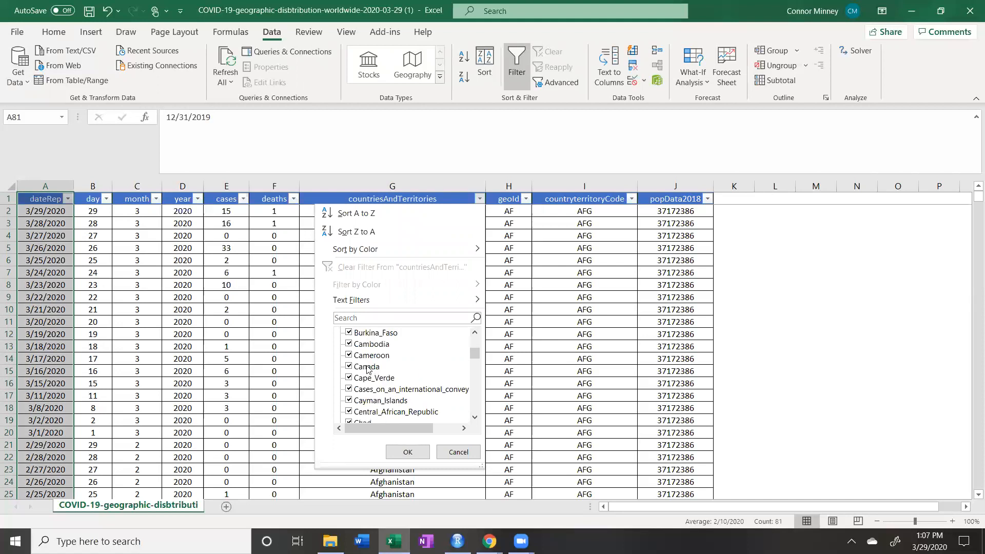
scroll(362, 377, "down", 6)
scroll(356, 375, "up", 20)
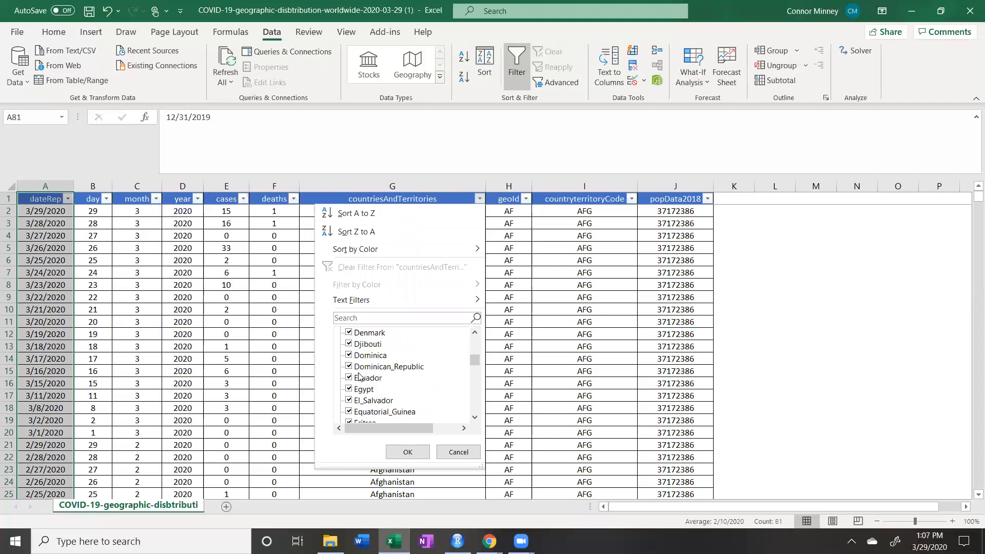
left_click(366, 318)
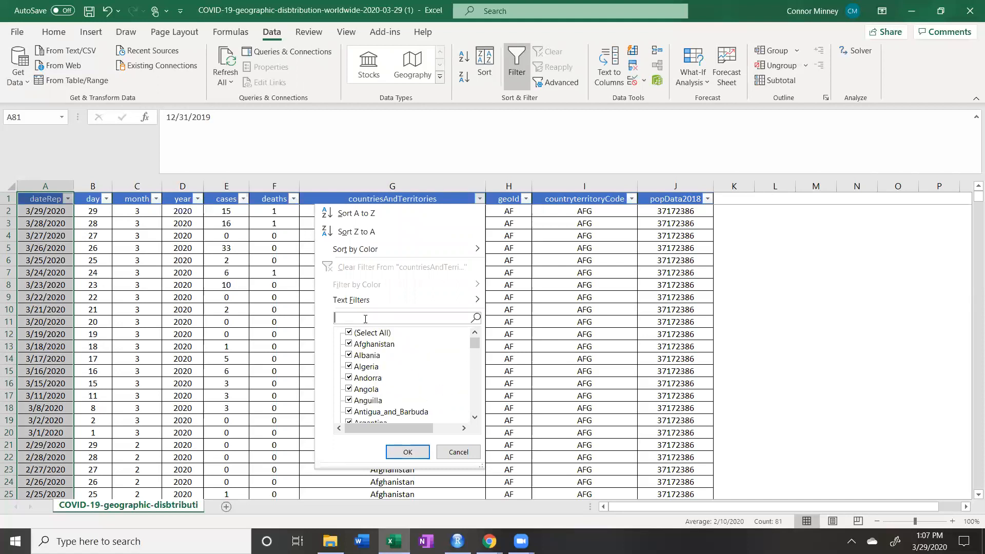
type("united_st")
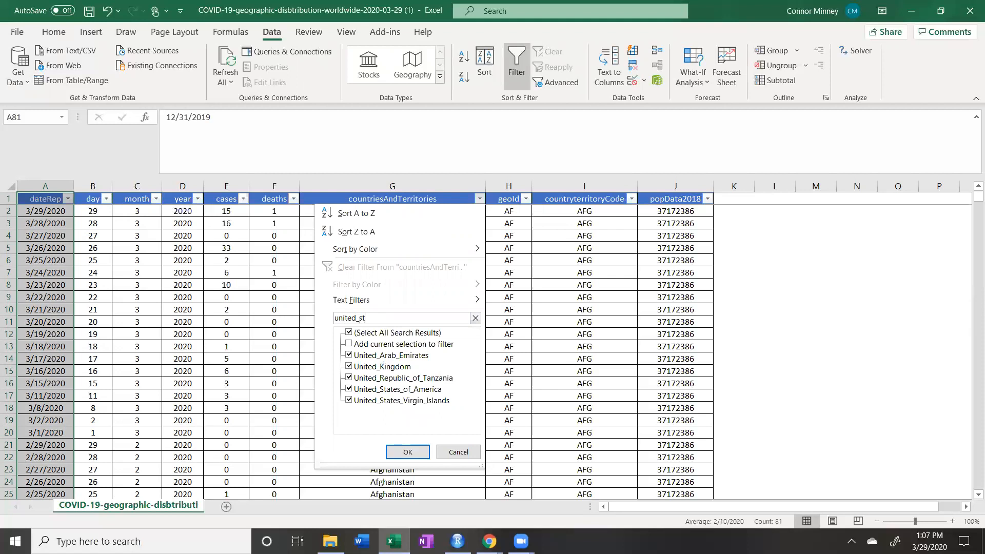
type("ar")
key("BackSpace")
type("t")
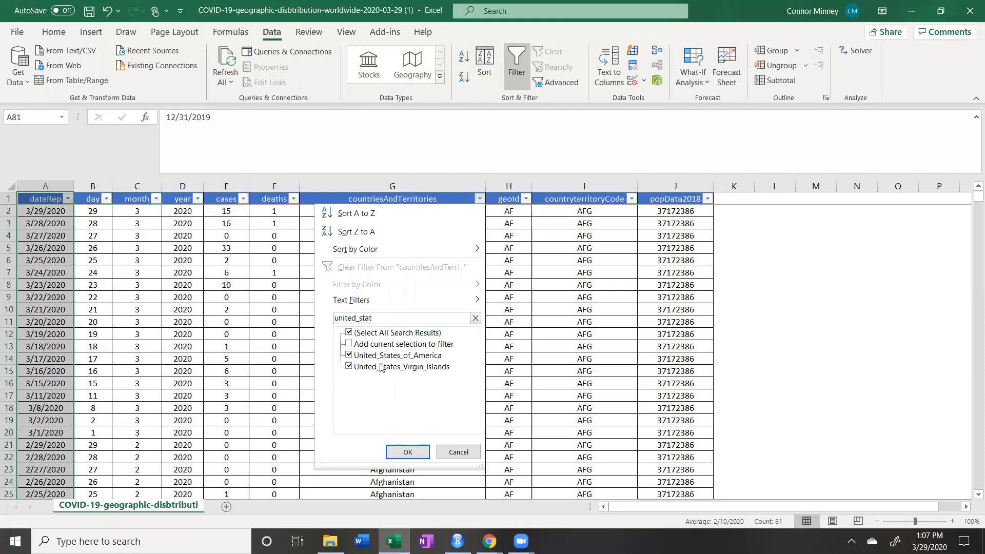
left_click(407, 451)
Check the filtered rows for United_States_Virgin_Islands entries and reset the countriesAndTerritories filter to all countries.
scroll(404, 400, "down", 20)
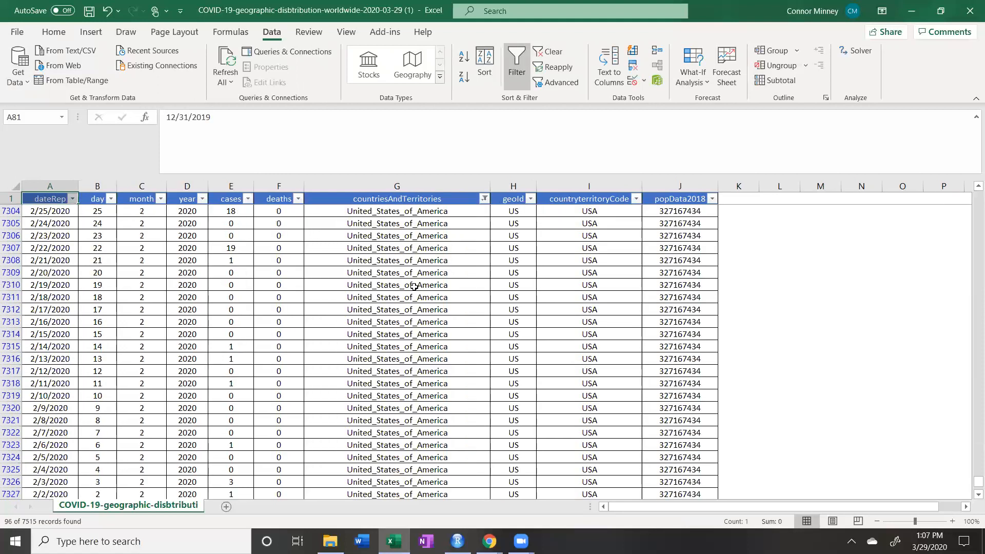
left_click_drag(373, 383, 365, 297)
scroll(379, 308, "up", 19)
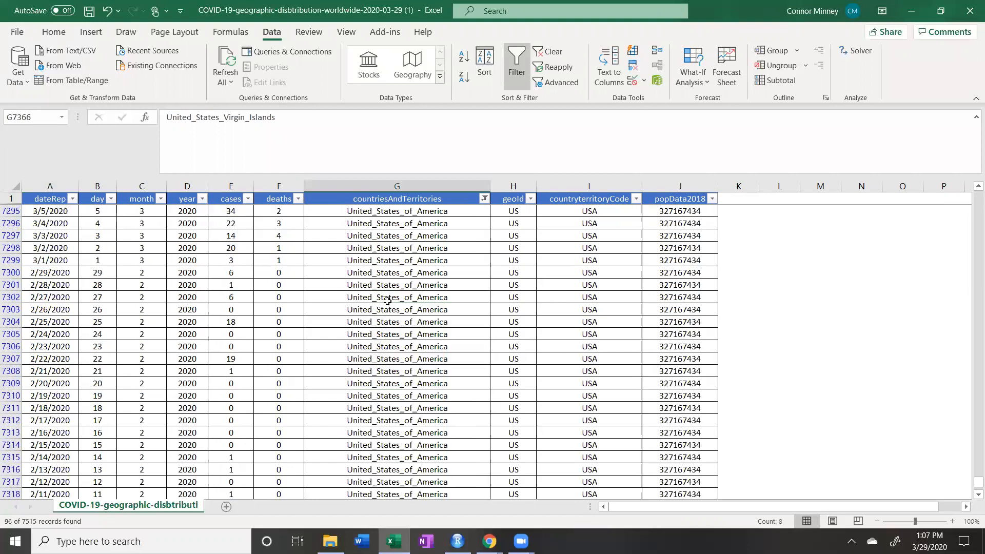
scroll(387, 301, "up", 8)
left_click(484, 199)
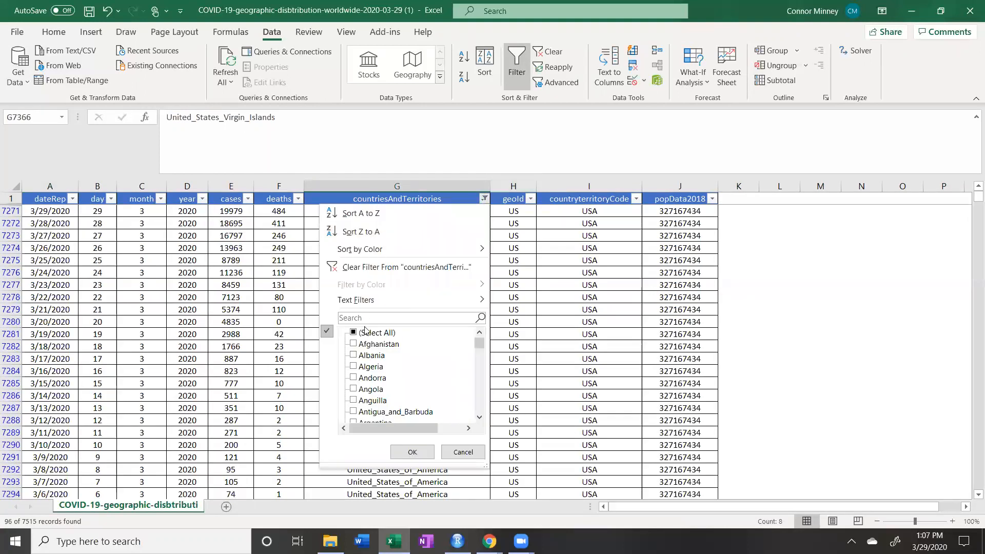
left_click(353, 333)
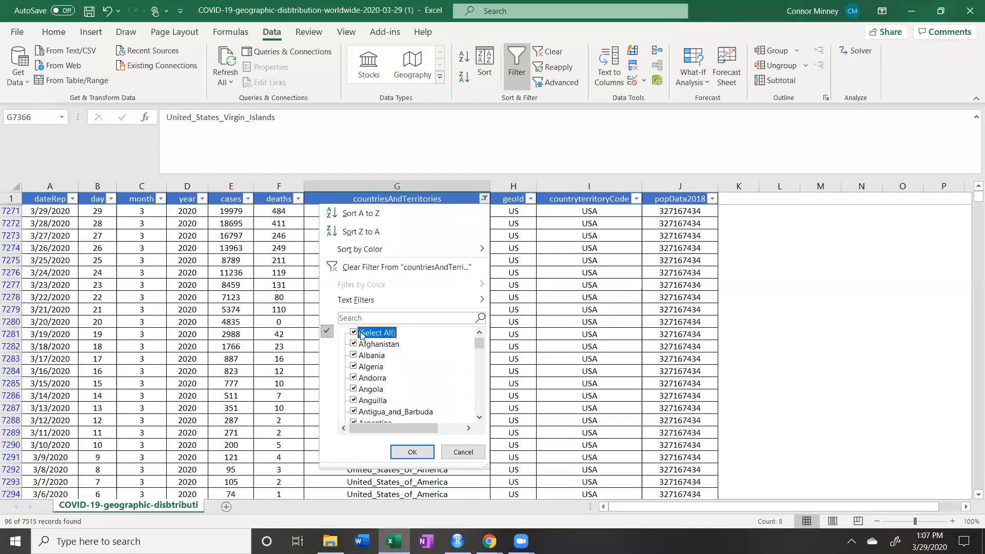
left_click(412, 452)
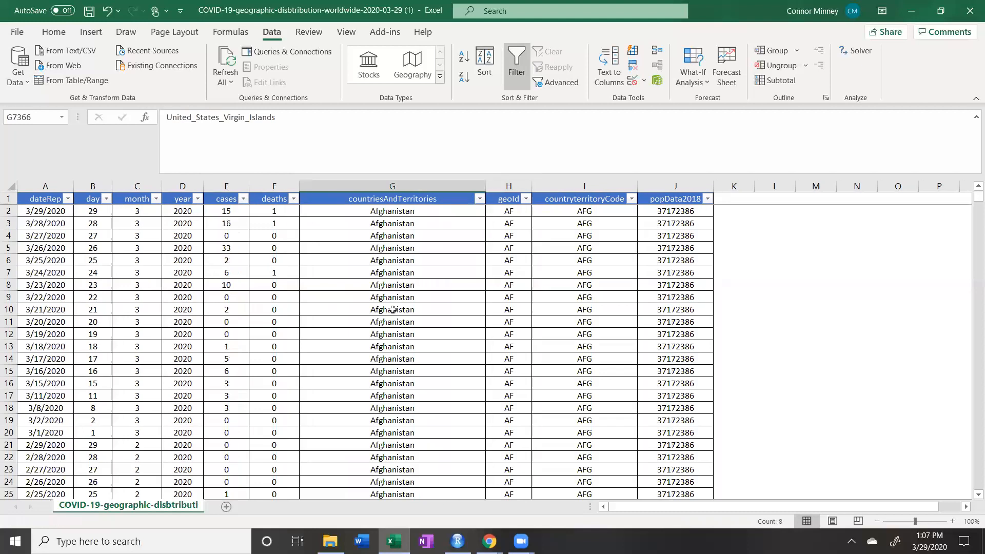
Deselect all countries in the countriesAndTerritories filter and show only Albania.
left_click(480, 201)
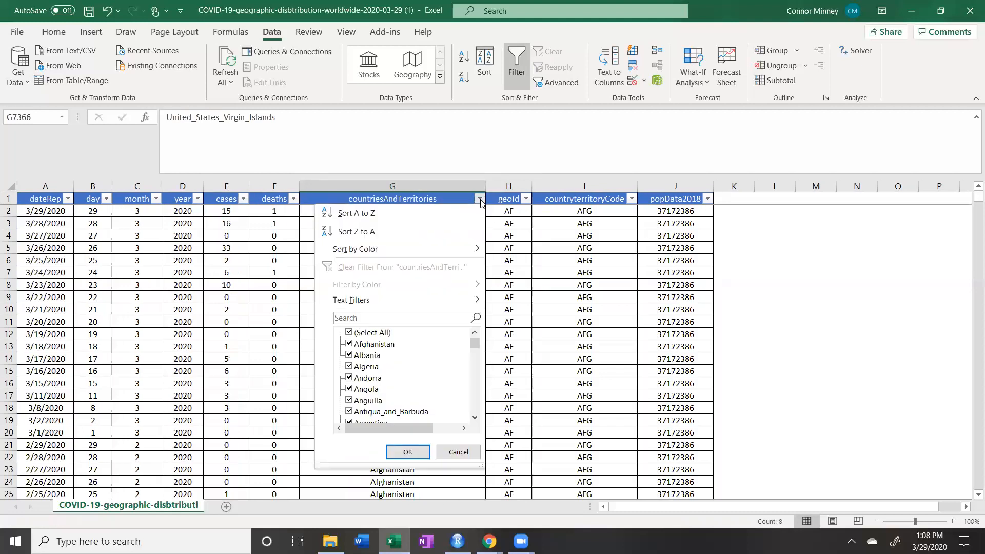
left_click(350, 334)
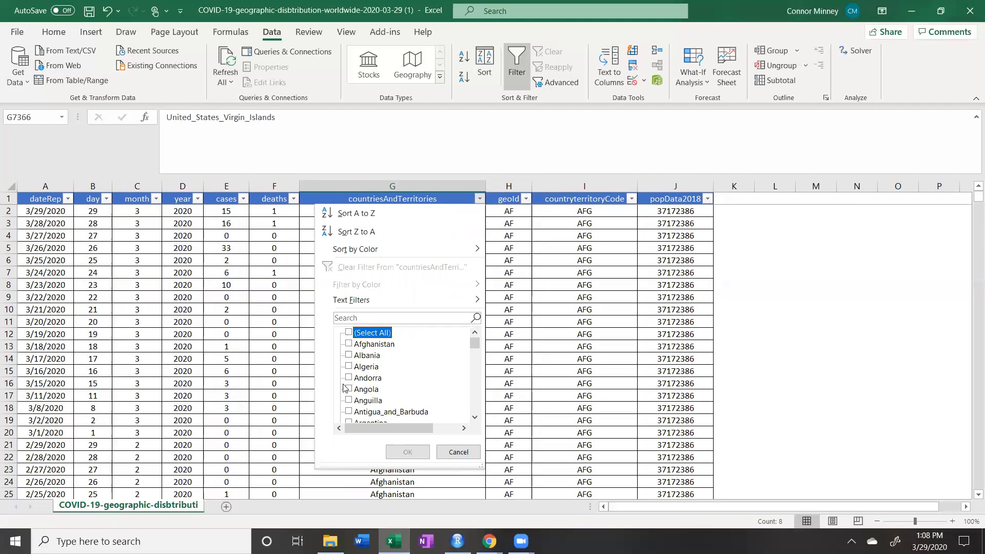
left_click(349, 355)
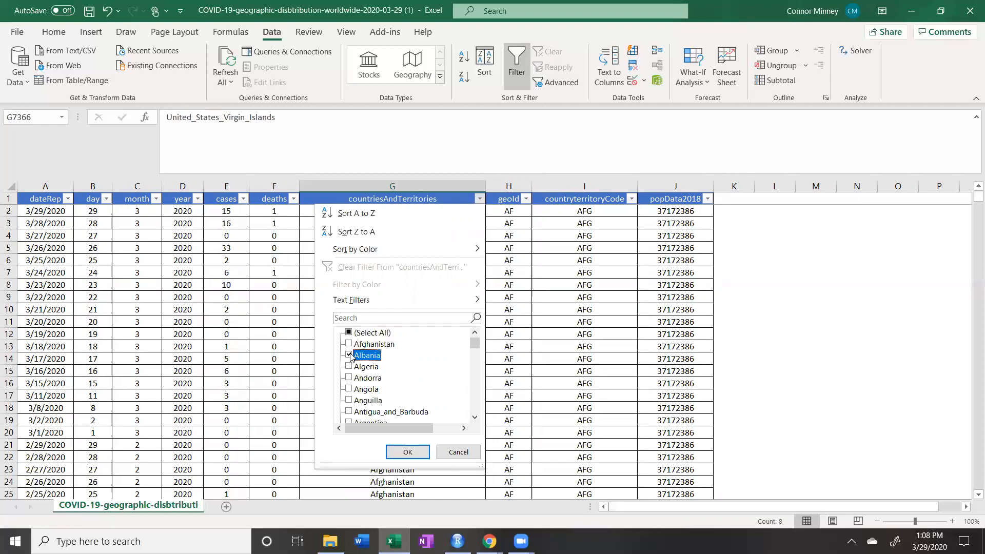
left_click(408, 452)
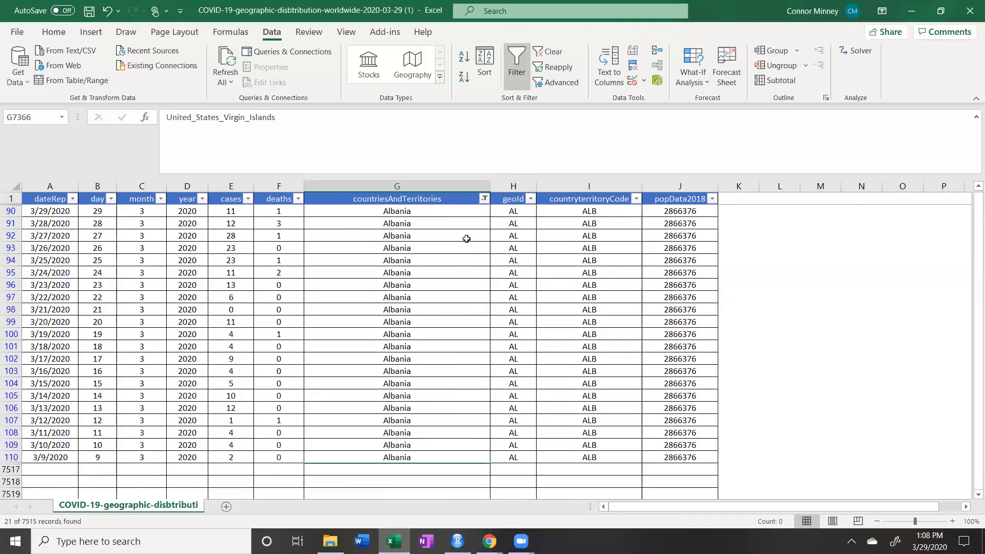
Search the countriesAndTerritories filter for "united_sta" and show only United_States_of_America, leaving out United_States_Virgin_Islands.
left_click(484, 198)
left_click(355, 333)
left_click(373, 317)
type("united_sta")
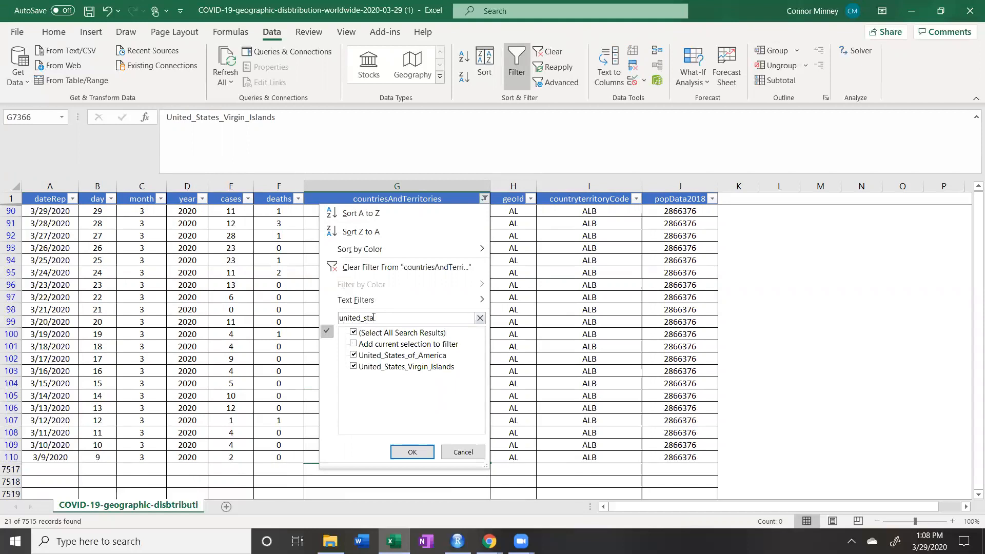
left_click(354, 367)
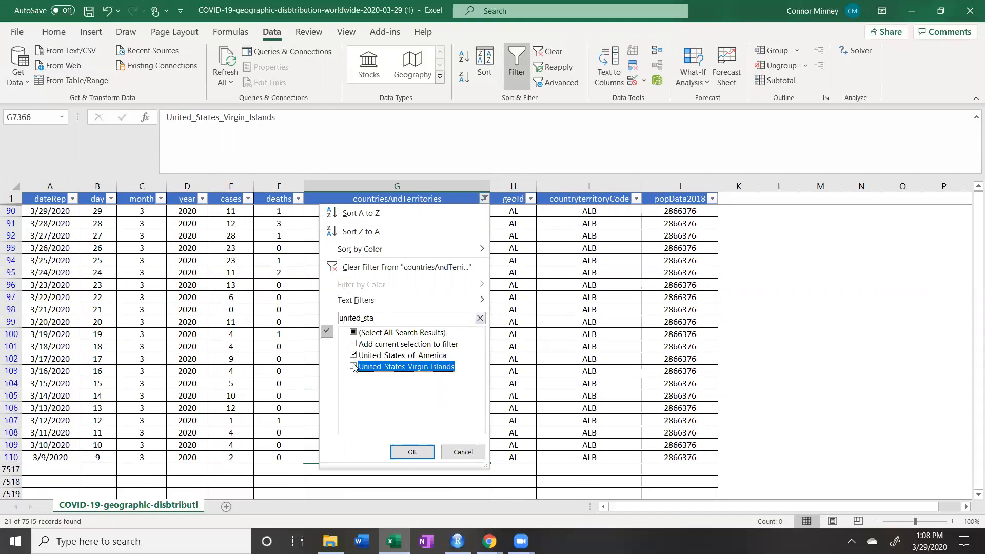
left_click(411, 452)
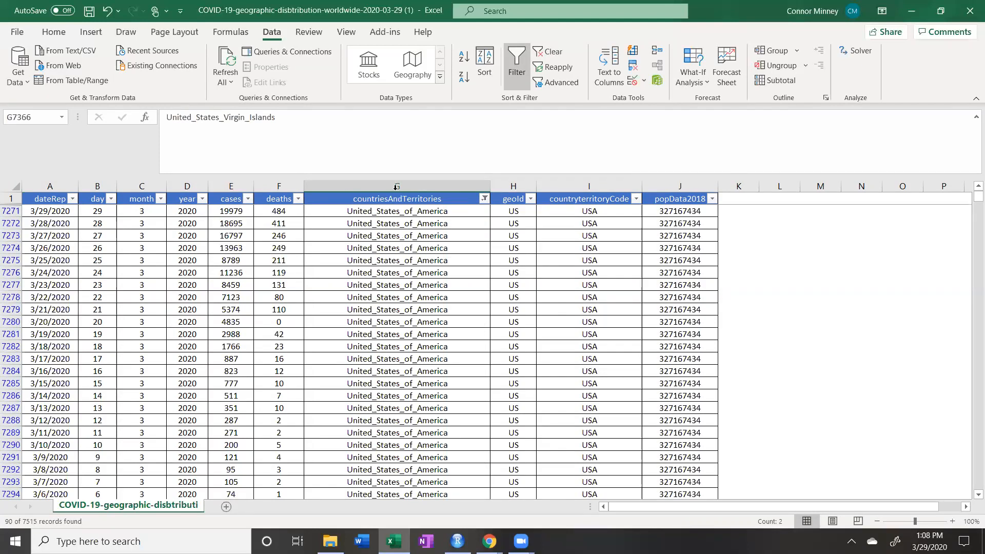
Review the date range of the United States rows, selecting dateRep cells A7360 and A7271.
scroll(390, 241, "down", 12)
scroll(381, 256, "down", 13)
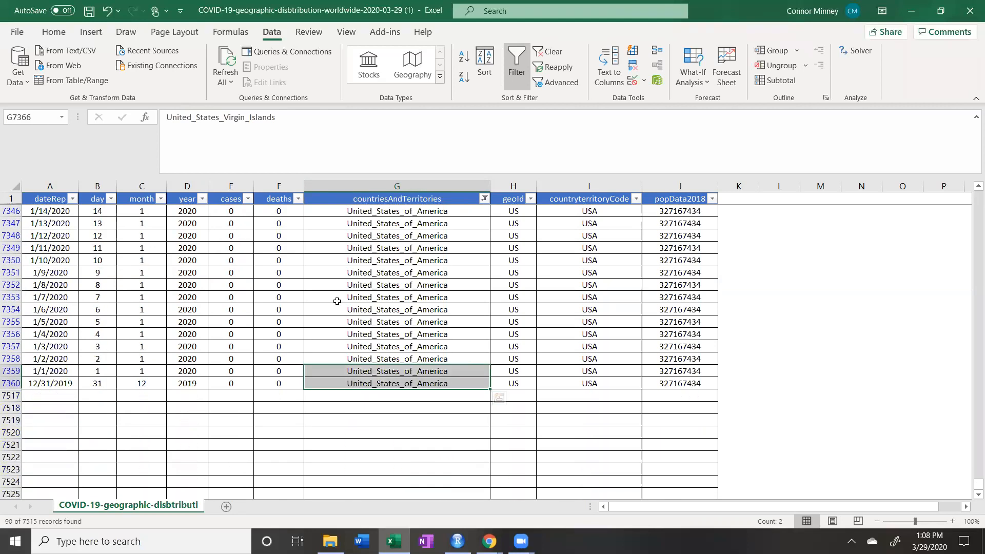
left_click(48, 385)
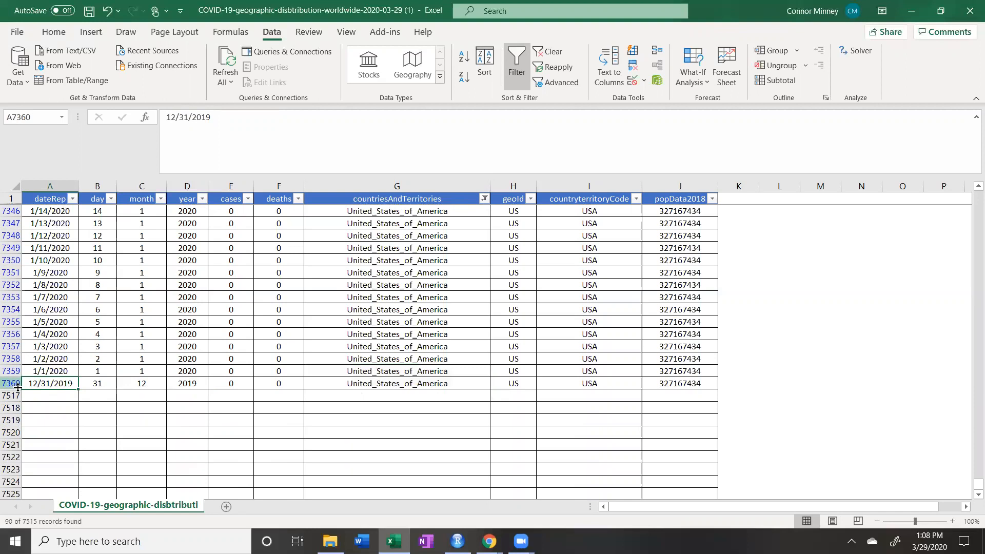
scroll(49, 341, "up", 20)
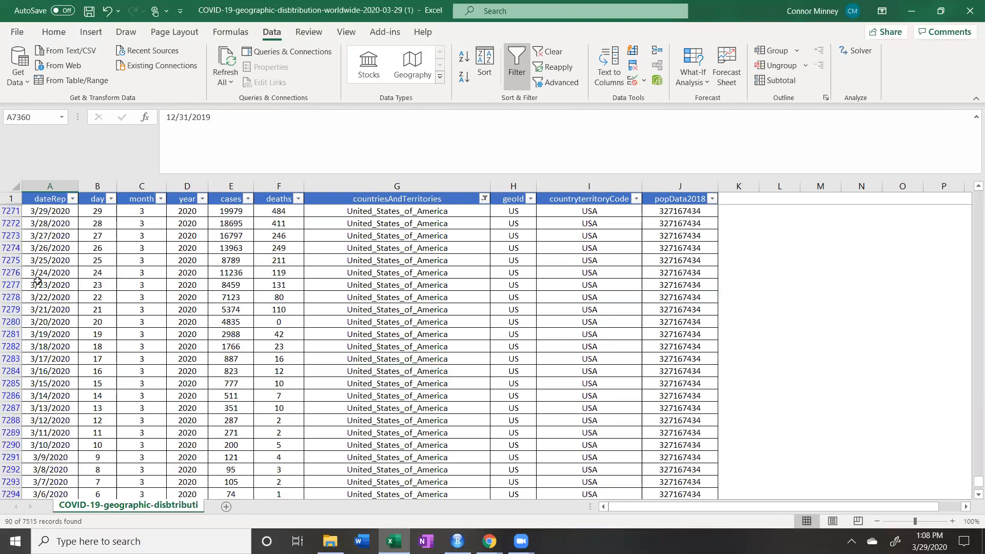
left_click(30, 215)
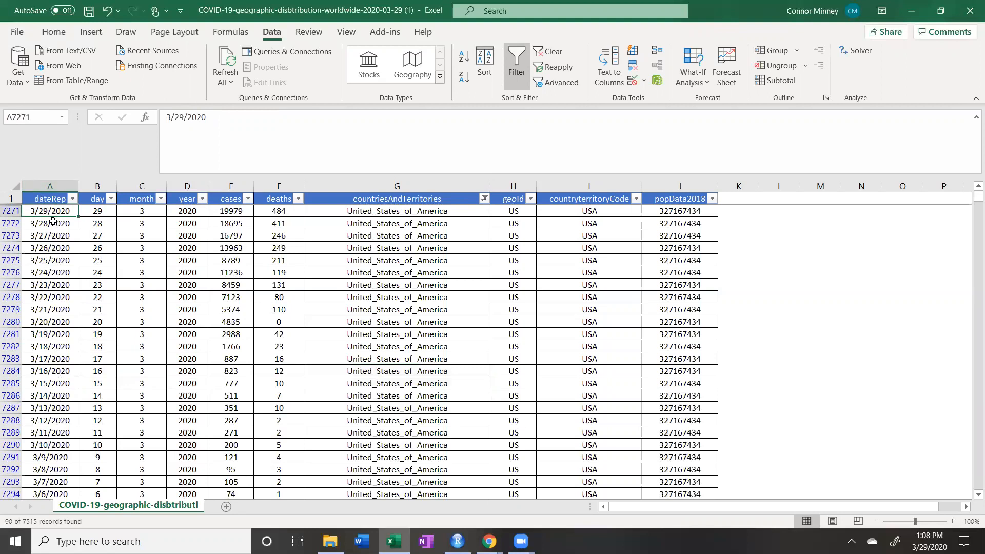
Sort the filtered United States rows by dateRep from oldest to newest.
left_click(71, 199)
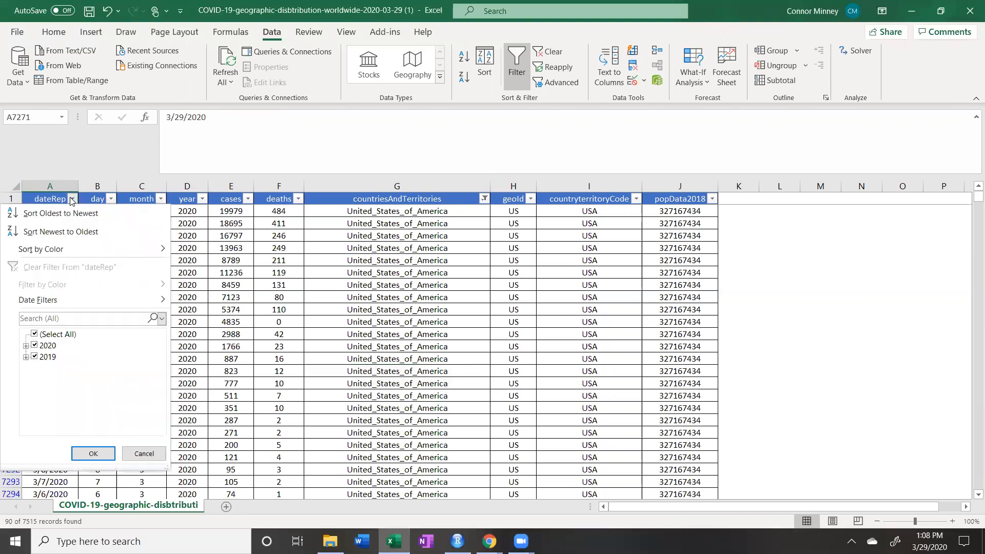
left_click(72, 200)
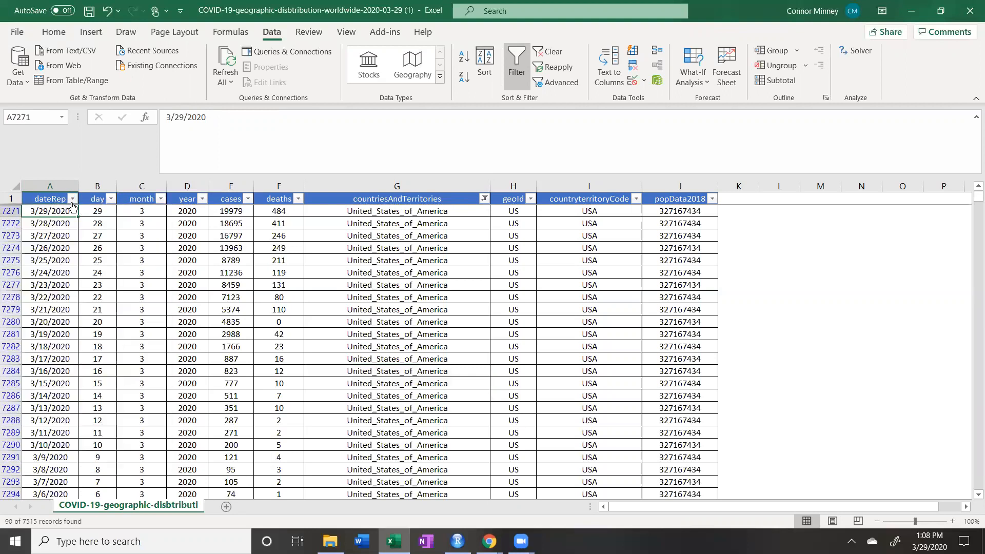
left_click(73, 200)
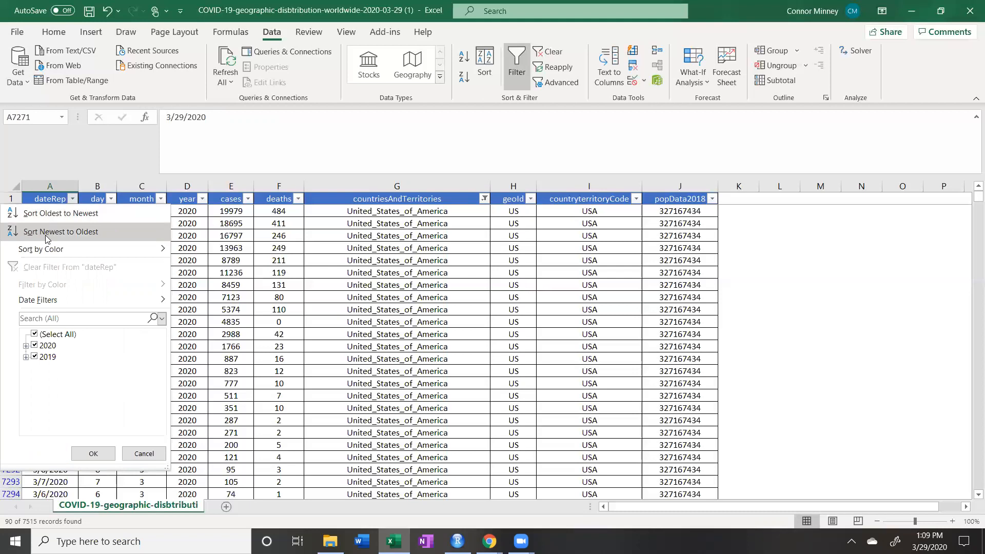
left_click(61, 218)
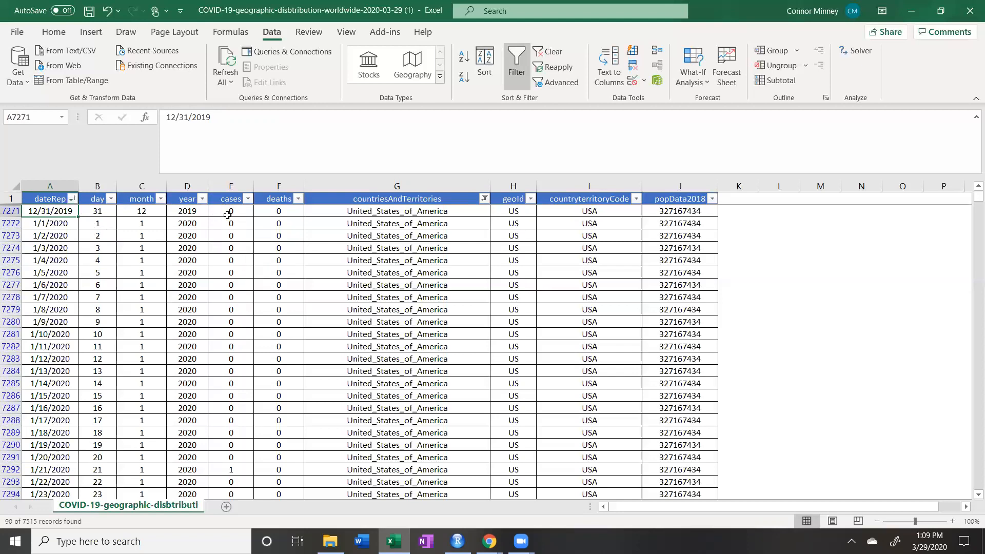
Highlight the 1/21/2020 row, cells A7292 to J7292, with a light gold fill.
scroll(230, 286, "down", 1)
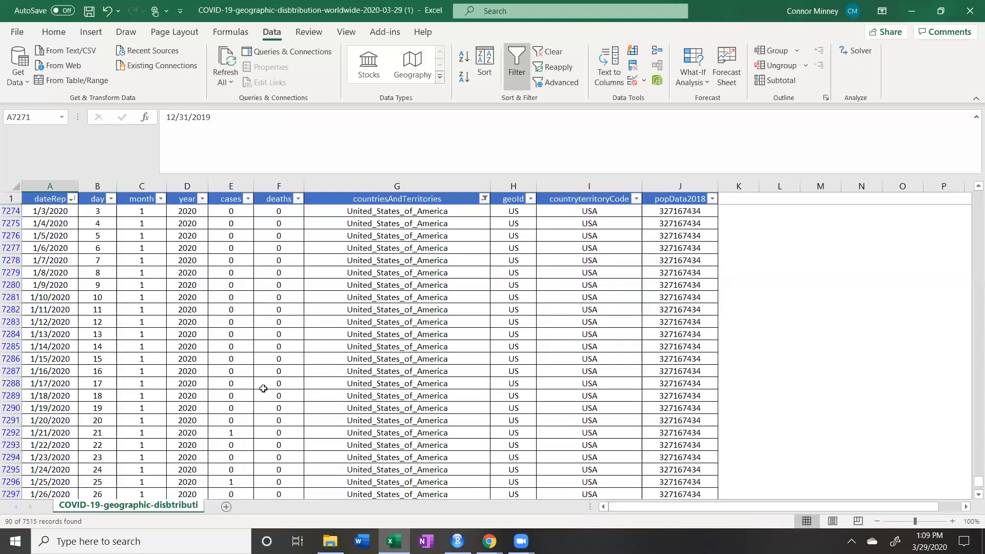
left_click(9, 432)
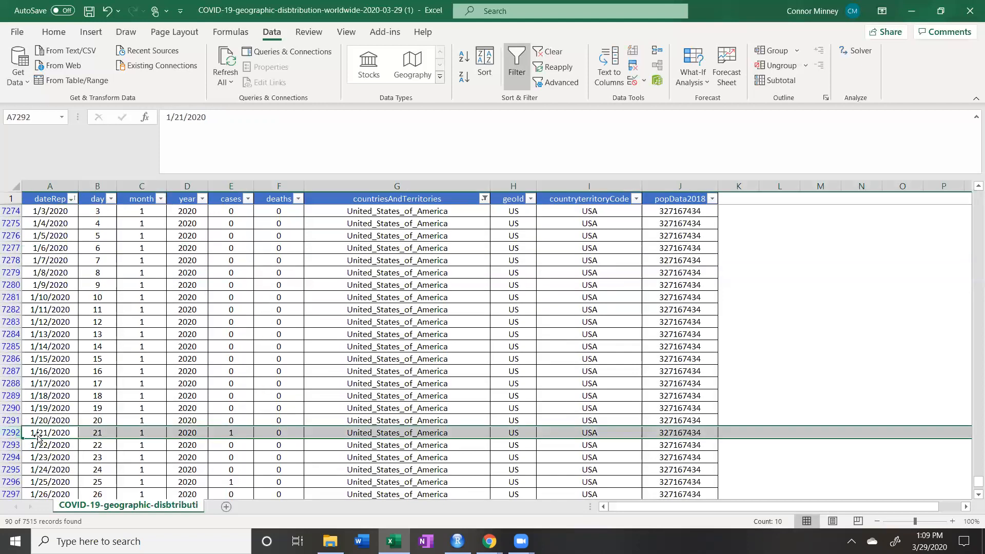
left_click_drag(37, 434, 671, 431)
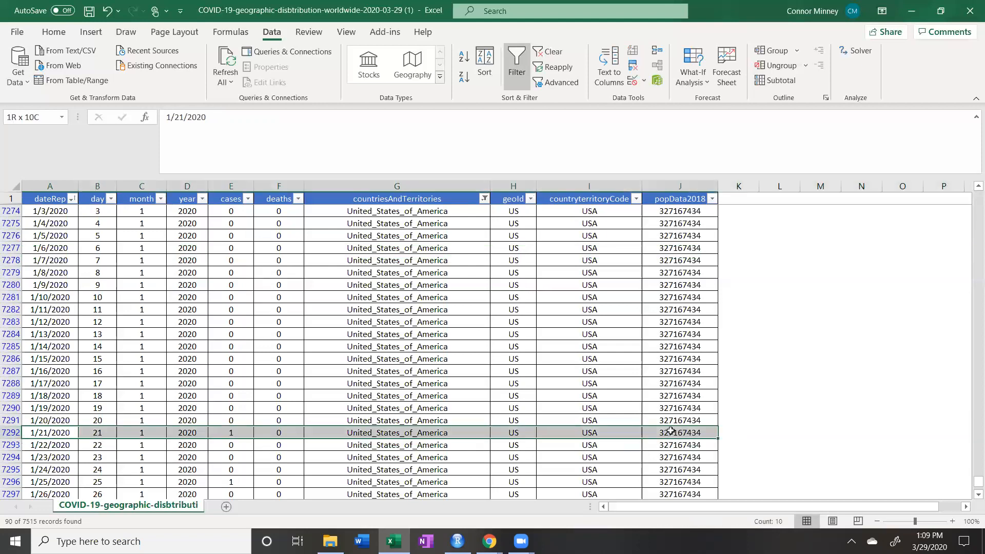
left_click(56, 30)
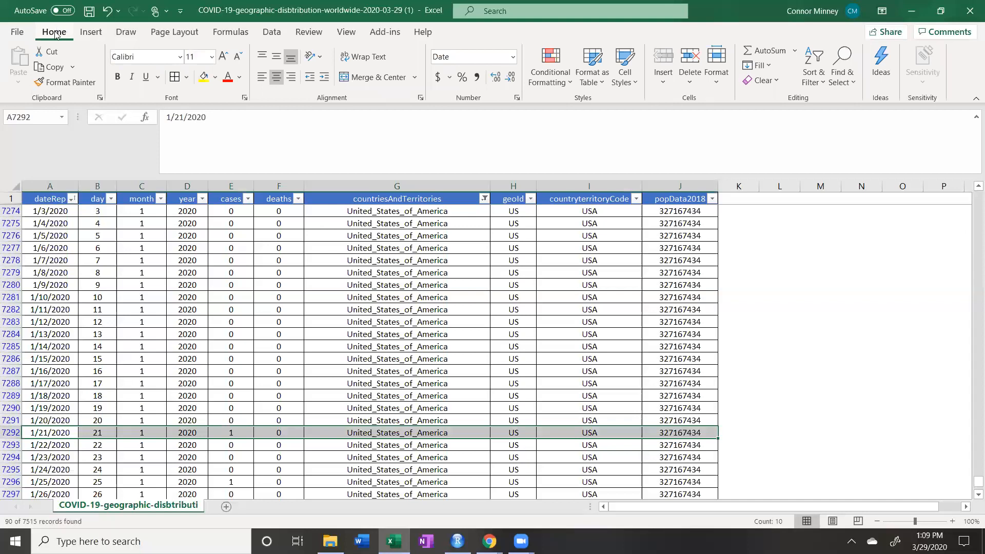
left_click(215, 77)
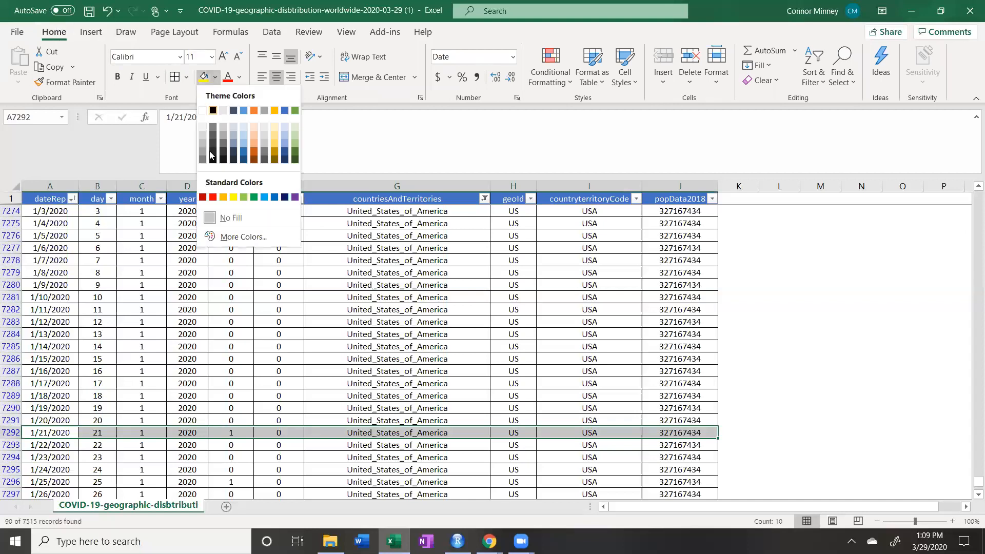
left_click(273, 127)
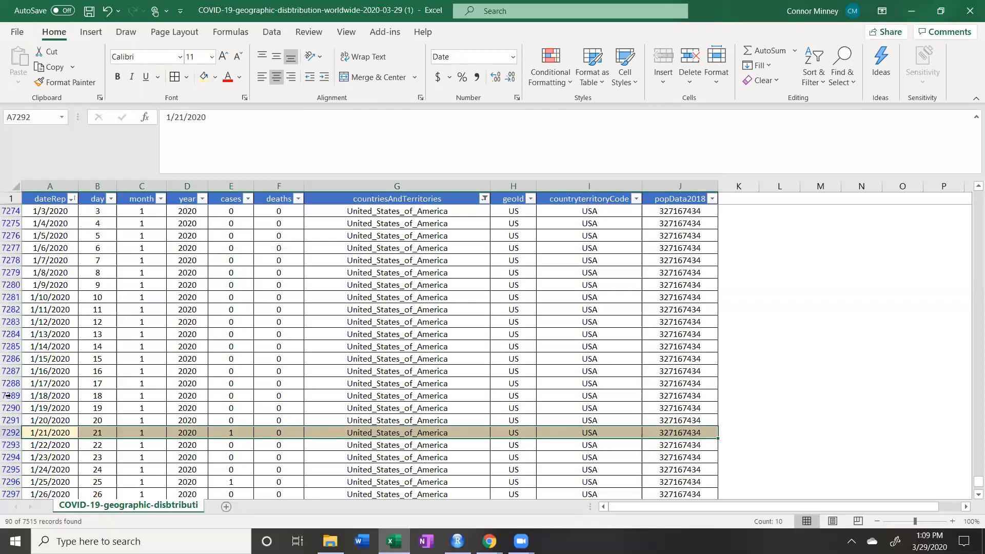
Examine the daily cases and deaths after 1/21/2020 down to the early March rows.
scroll(243, 428, "down", 1)
left_click_drag(236, 407, 231, 434)
left_click(231, 446)
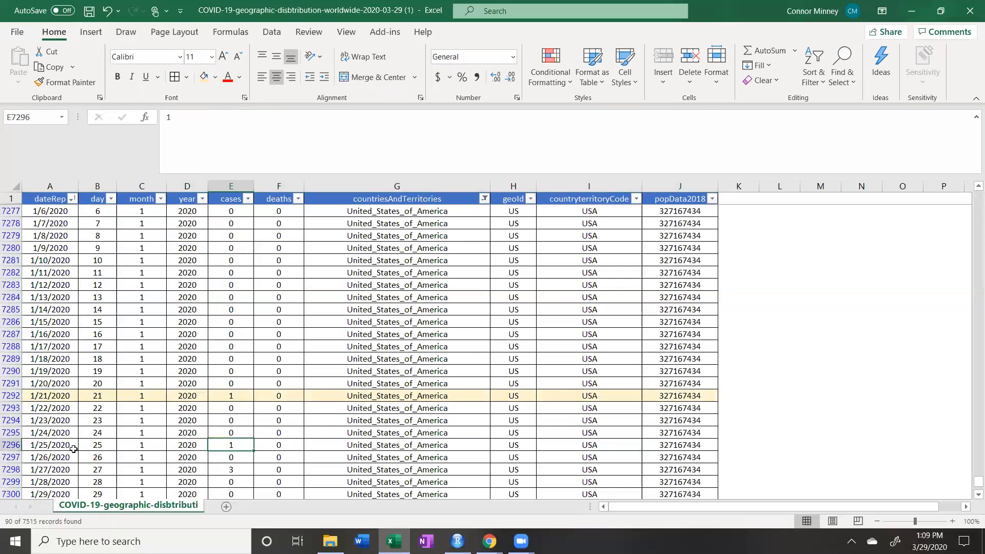
scroll(276, 414, "down", 1)
scroll(276, 415, "down", 7)
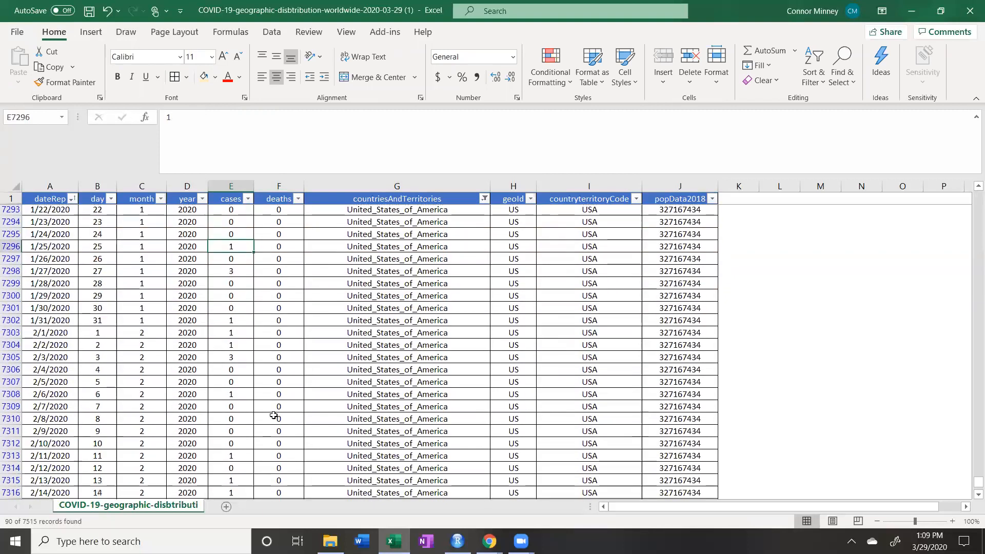
scroll(278, 403, "down", 4)
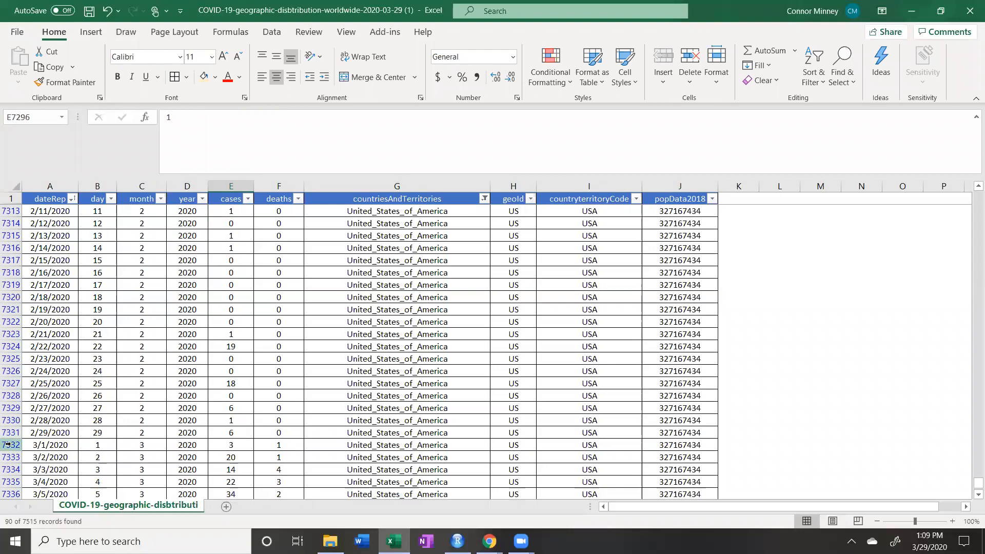
Highlight the 3/1/2020 row, cells A7332 to J7332, with the same light gold fill as the 1/21/2020 row.
left_click_drag(32, 443, 663, 442)
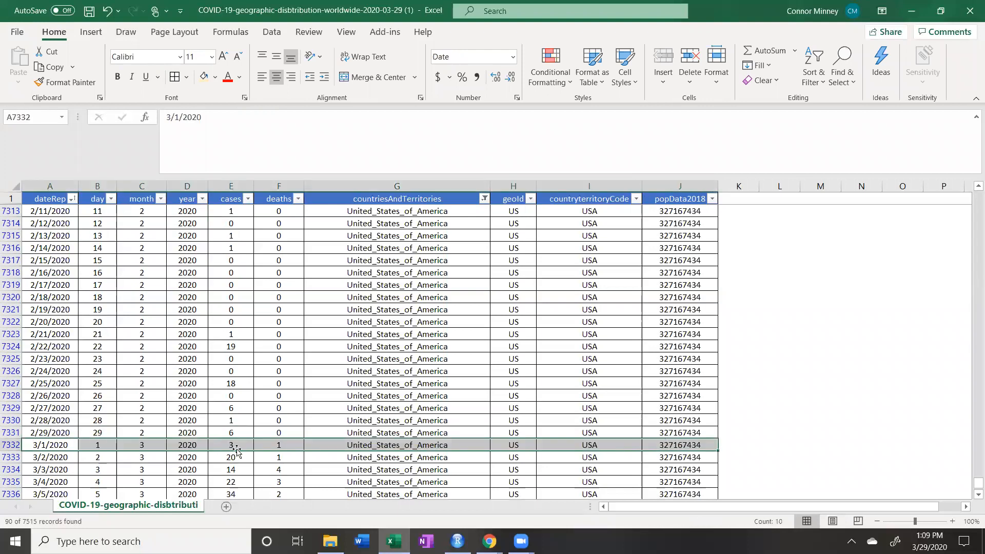
left_click(216, 77)
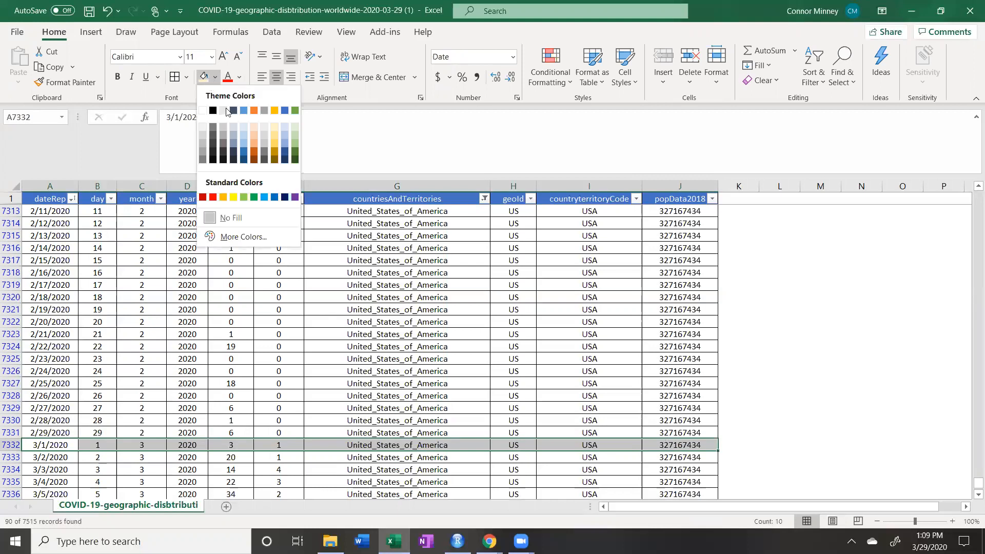
left_click(275, 125)
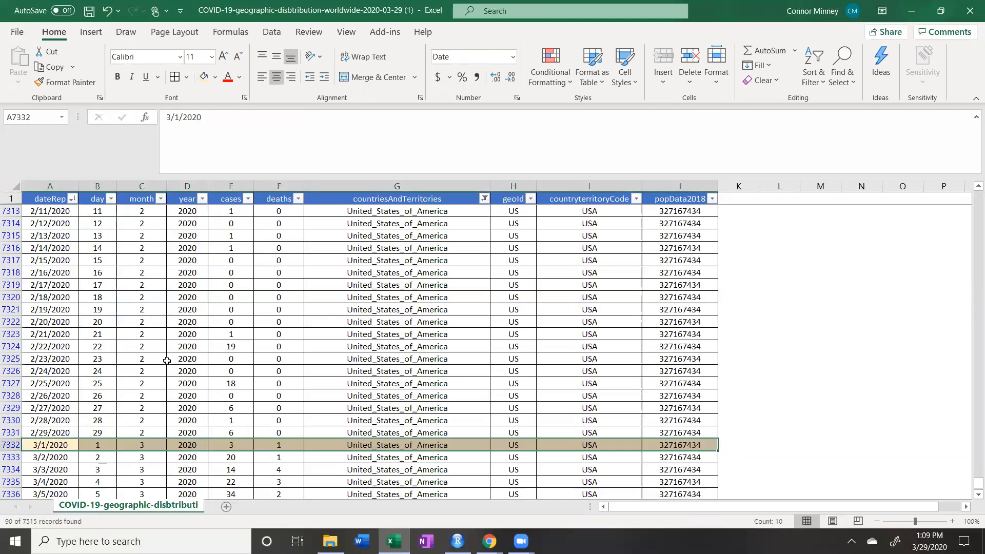
Sort the filtered United States rows by the light gold cell color in the dateRep column.
scroll(165, 379, "up", 14)
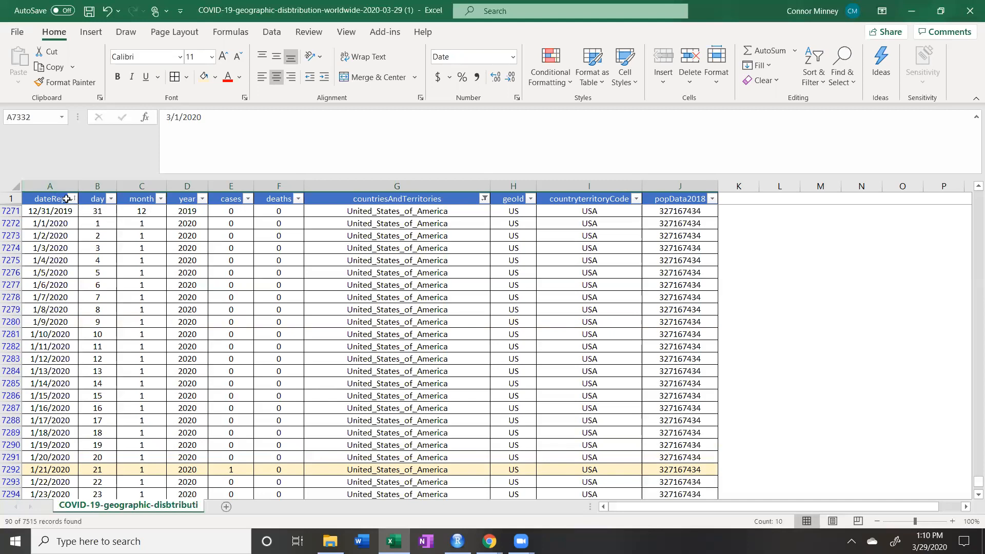
left_click(71, 199)
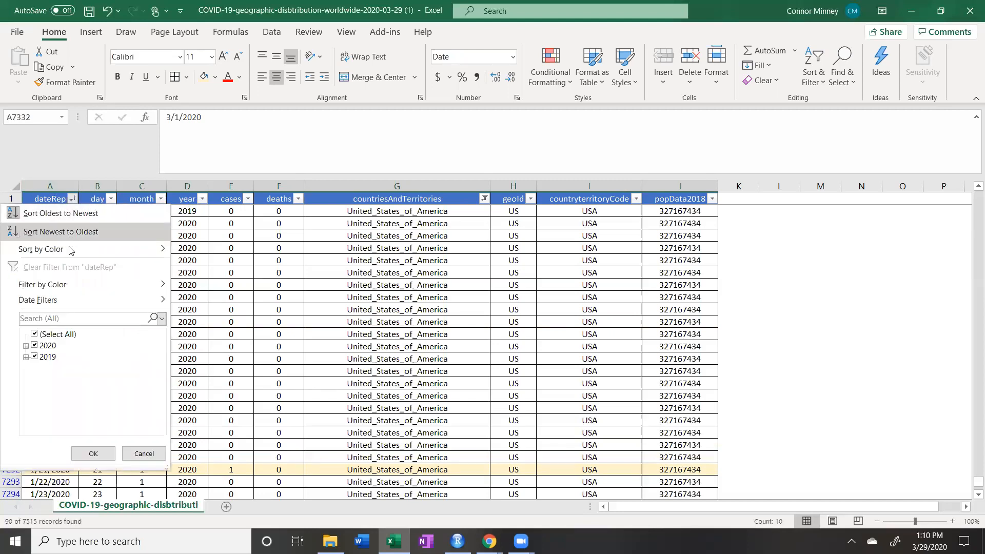
mouse_move(71, 251)
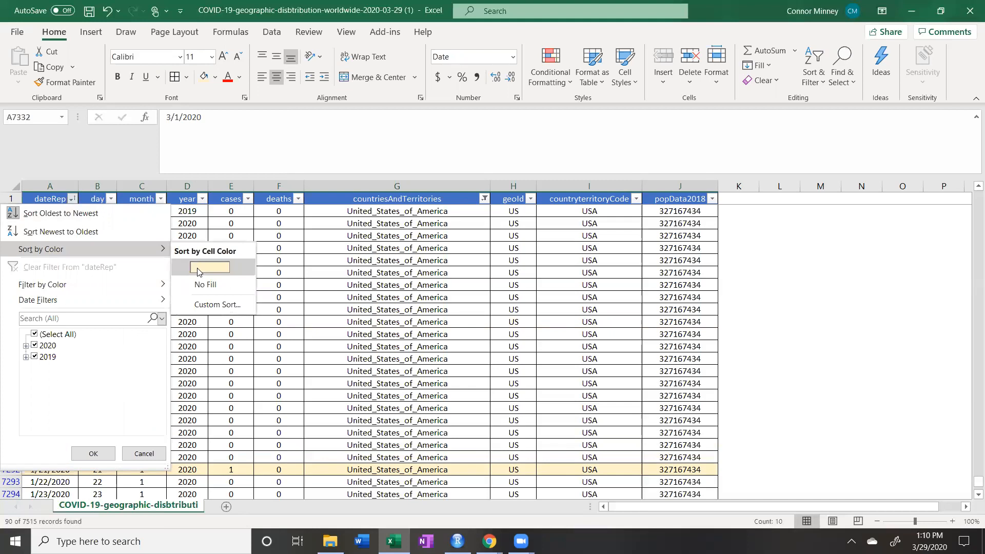
left_click(198, 271)
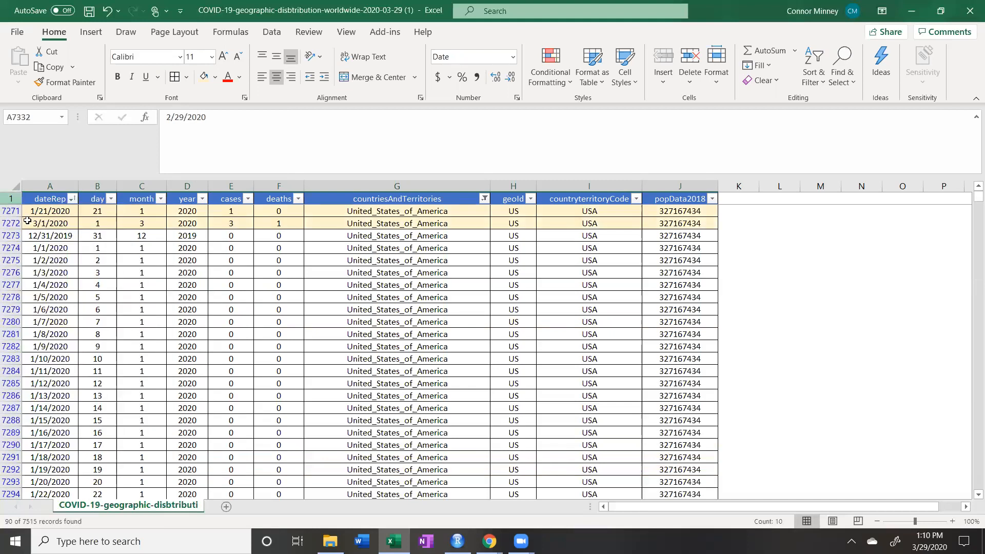
Filter dateRep by the light gold cell color and inspect the cases and deaths in the 1/21/2020 and 3/1/2020 rows.
left_click(73, 199)
mouse_move(54, 288)
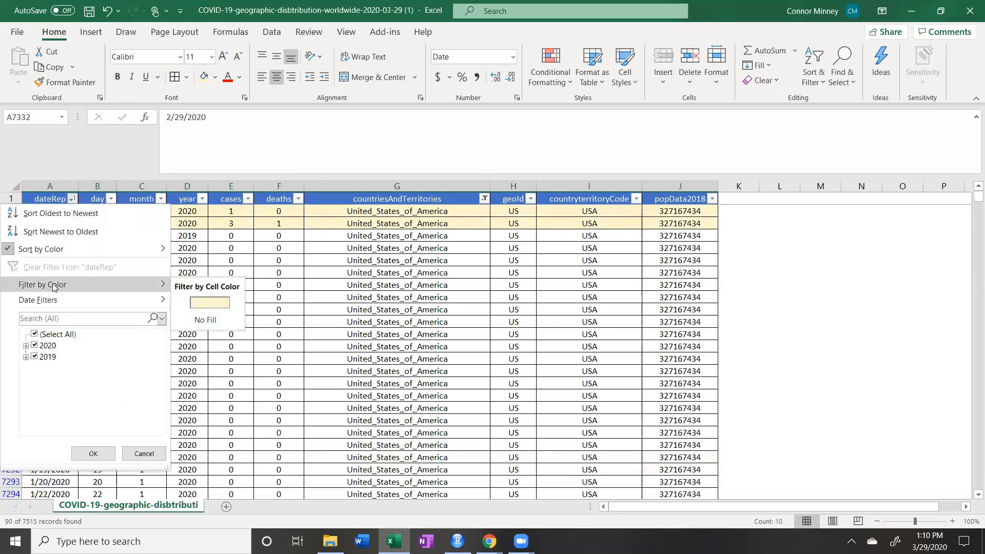
left_click(206, 303)
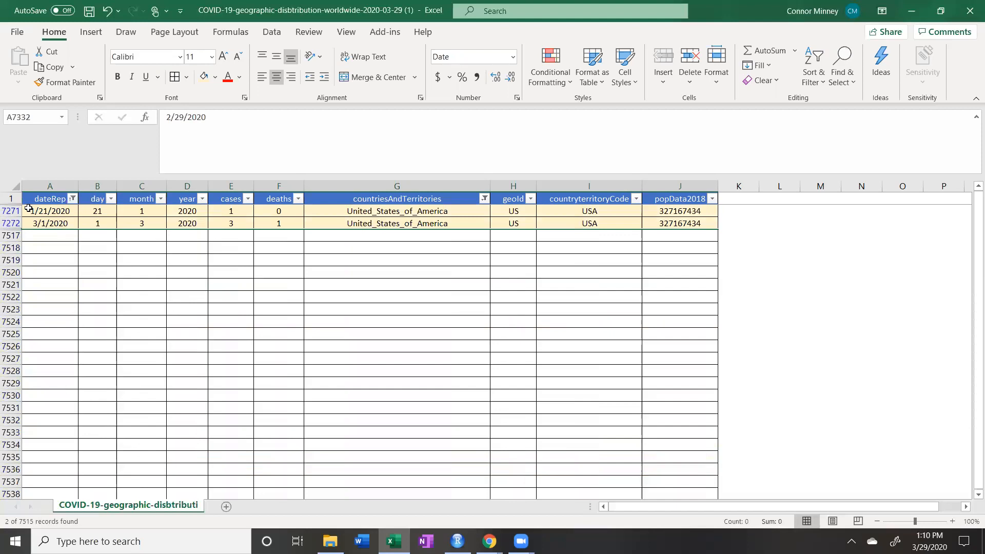
left_click(55, 212)
left_click(55, 212)
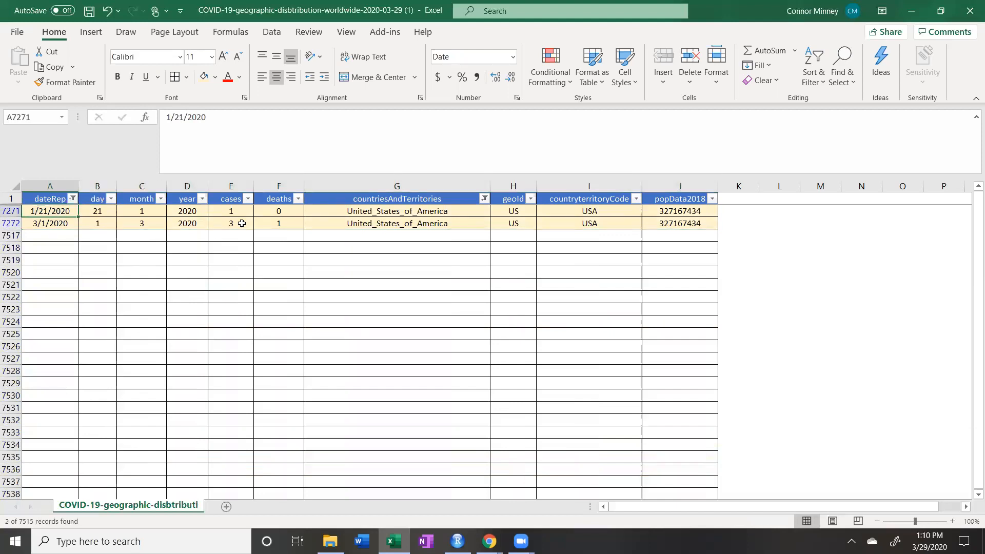
left_click(224, 212)
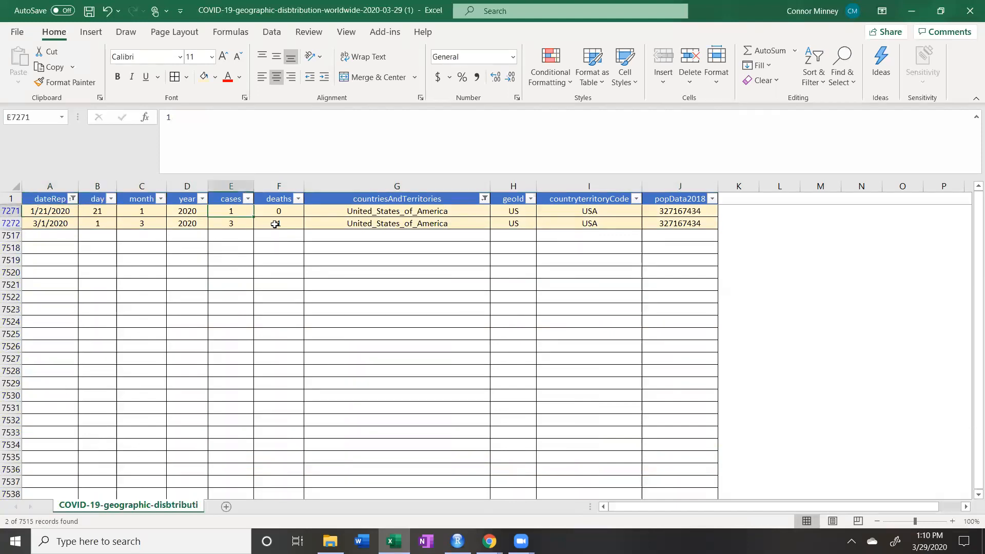
left_click(277, 224)
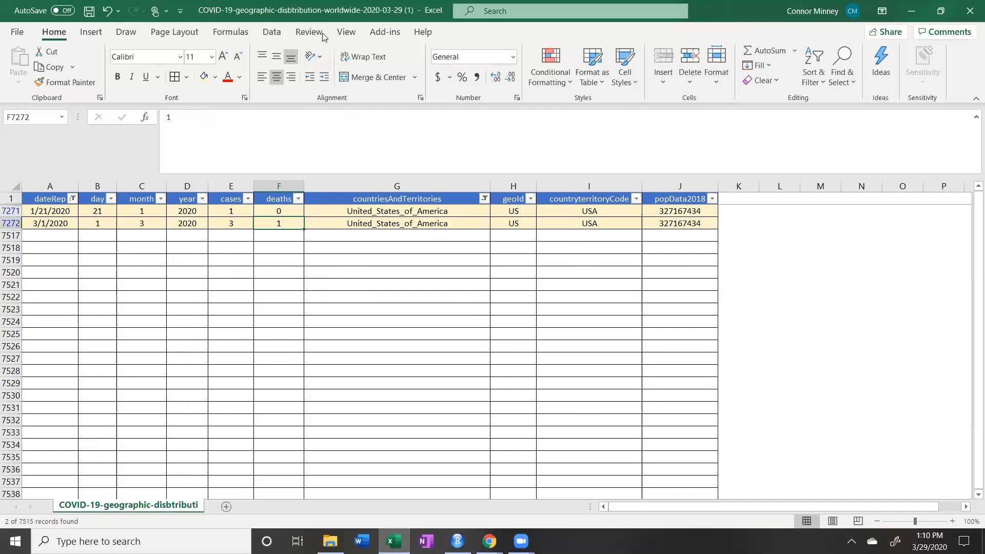
Clear the filters from the countriesAndTerritories and dateRep columns.
left_click(271, 33)
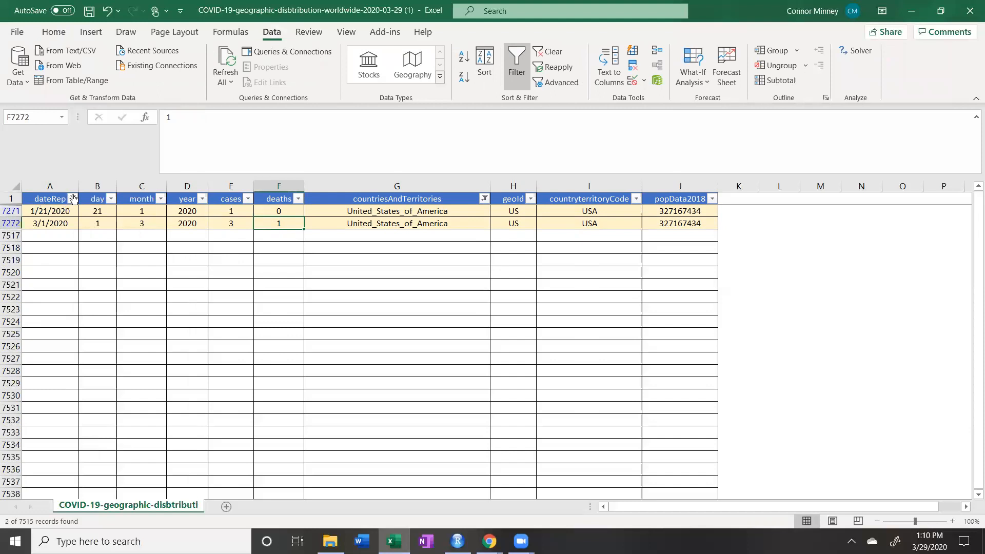
left_click(485, 199)
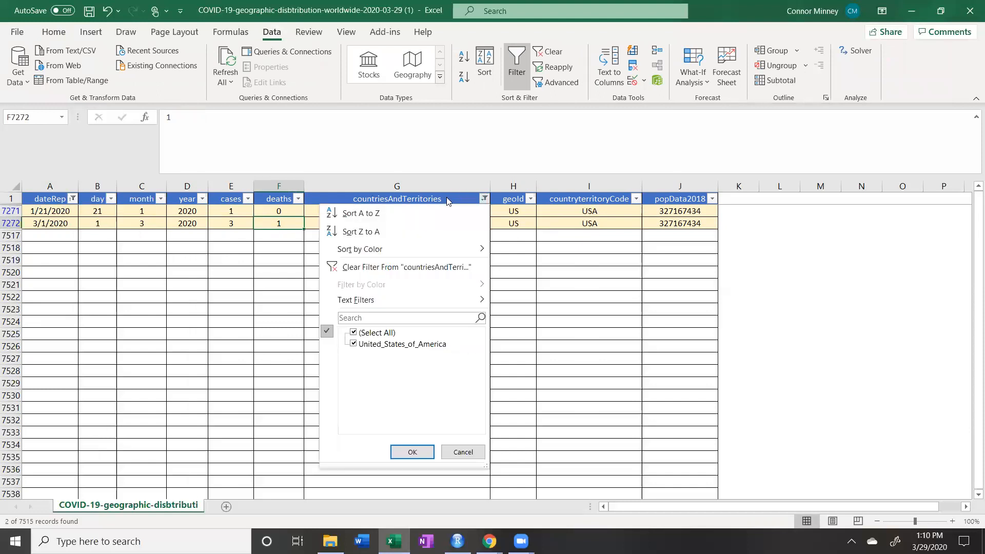
left_click(405, 267)
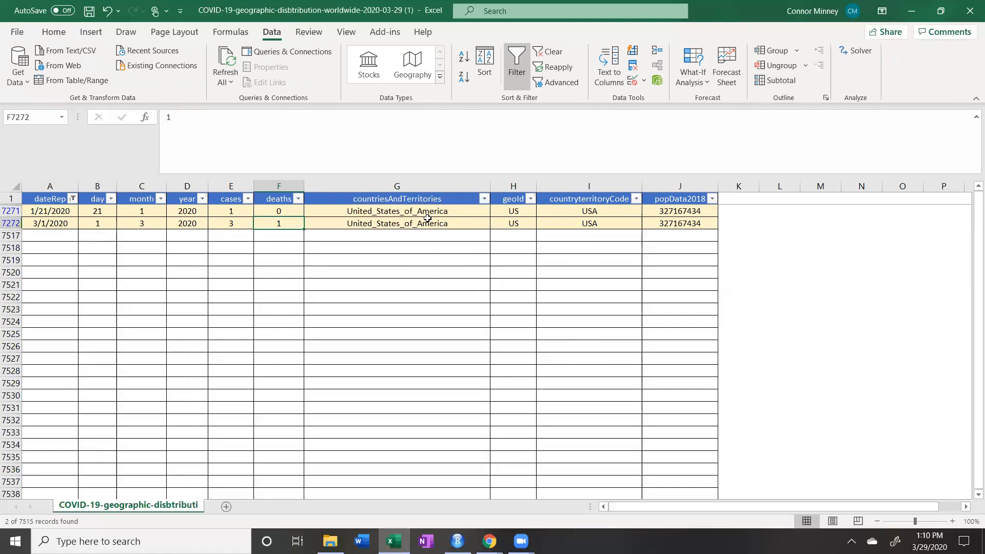
left_click(484, 199)
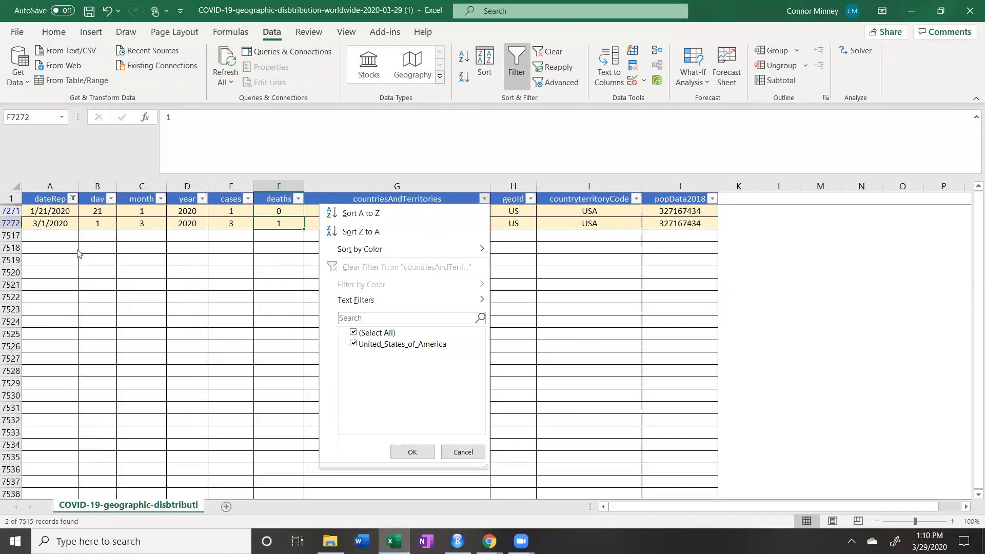
left_click(73, 199)
left_click(72, 198)
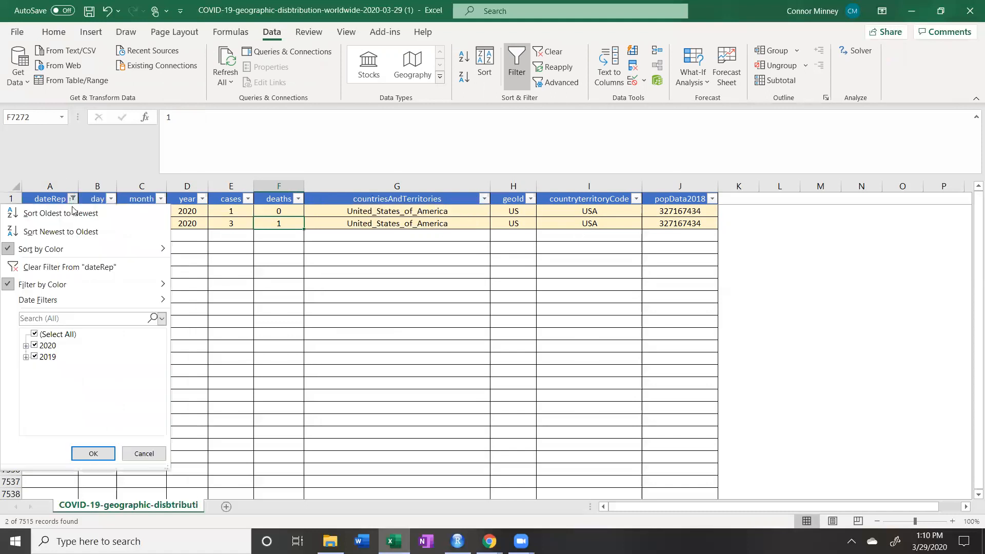
left_click(58, 266)
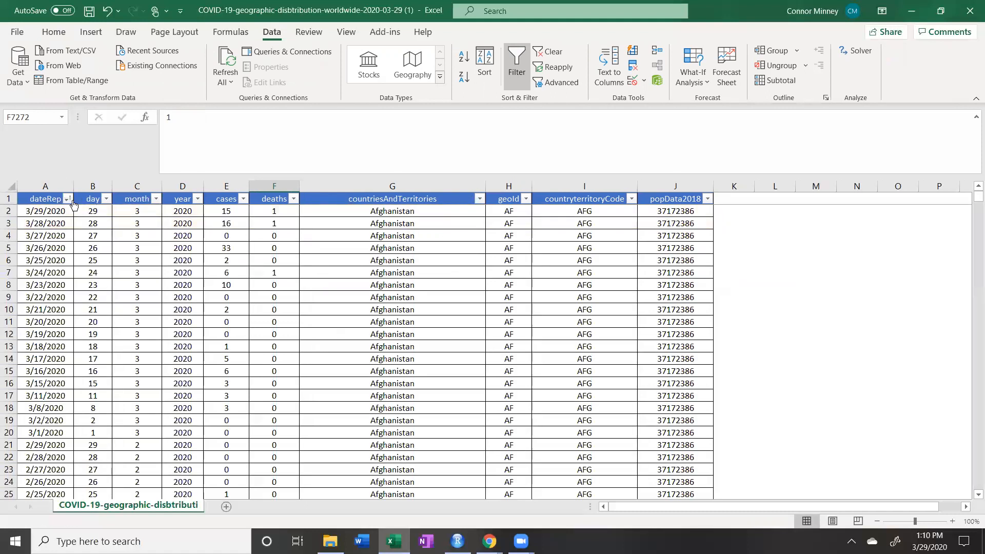
Filter the year column to 2020 and the month column to 2 only.
left_click(198, 199)
left_click(80, 345)
left_click(125, 453)
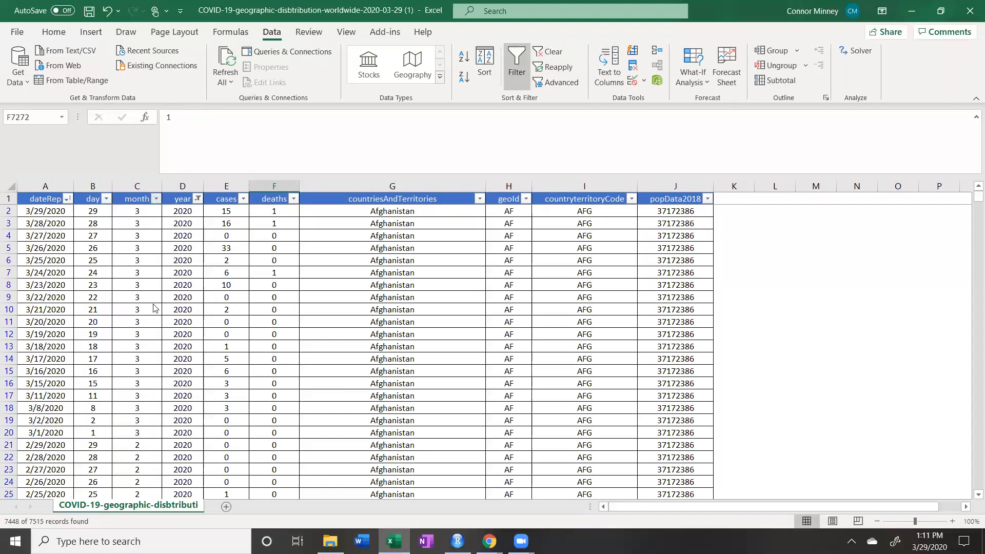
left_click(155, 200)
left_click(35, 366)
left_click(34, 343)
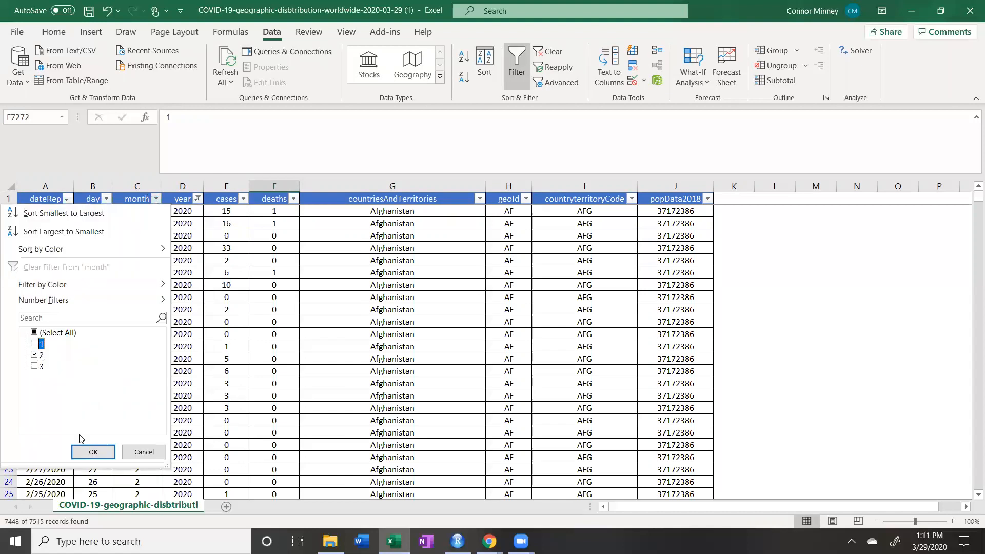
Filter the countriesAndTerritories column to show only Austria.
left_click(480, 199)
left_click(349, 333)
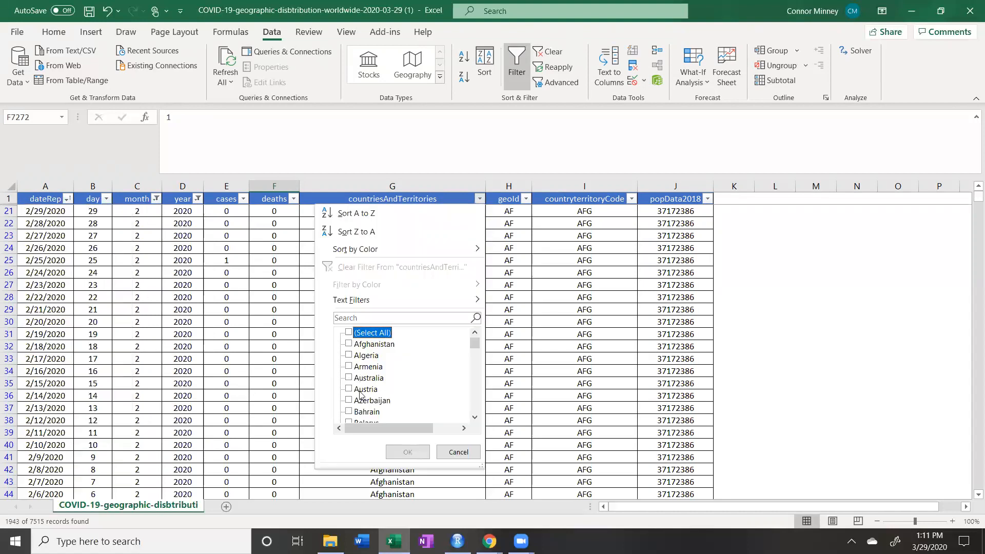
left_click(349, 389)
left_click(407, 451)
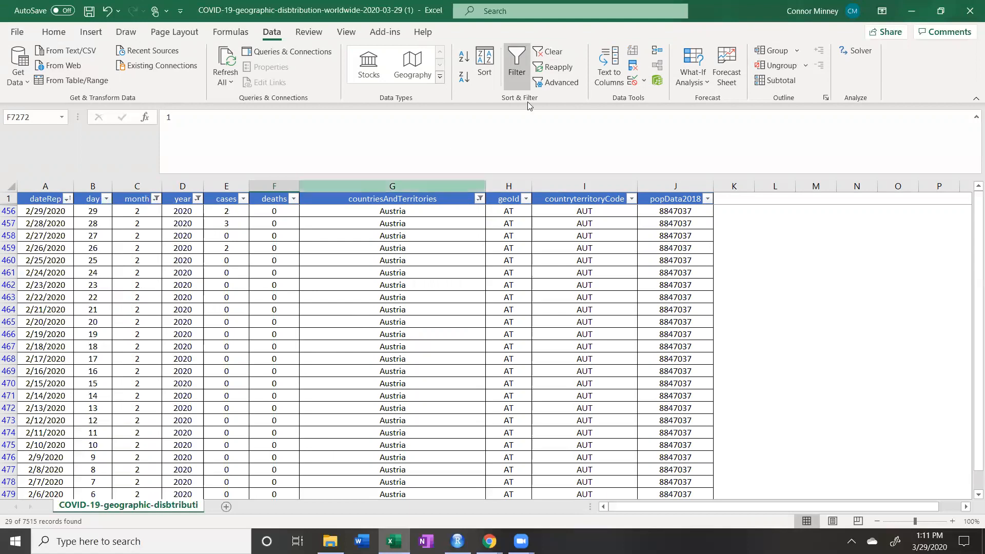
Clear all filters and sorting from the table in one operation and select cell K1.
left_click(562, 57)
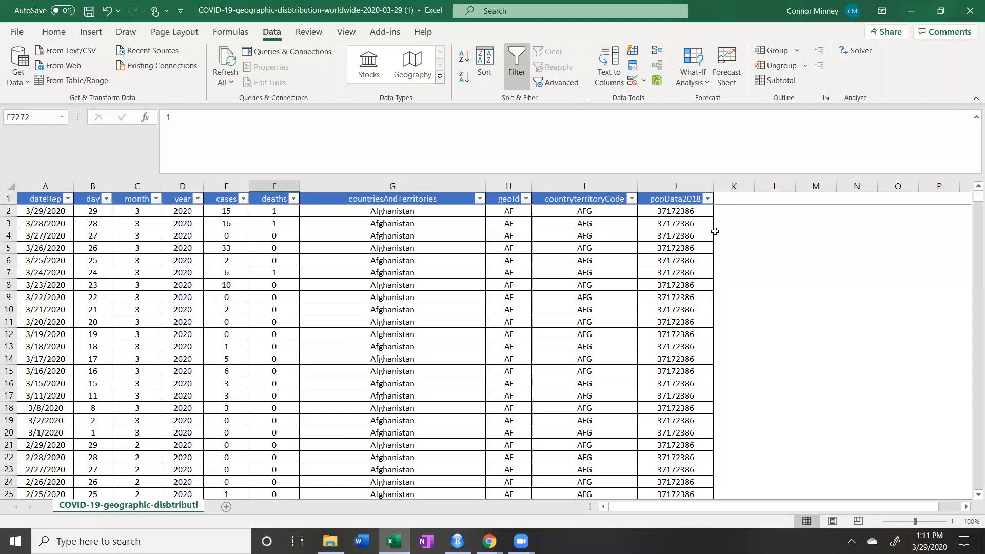
left_click(725, 202)
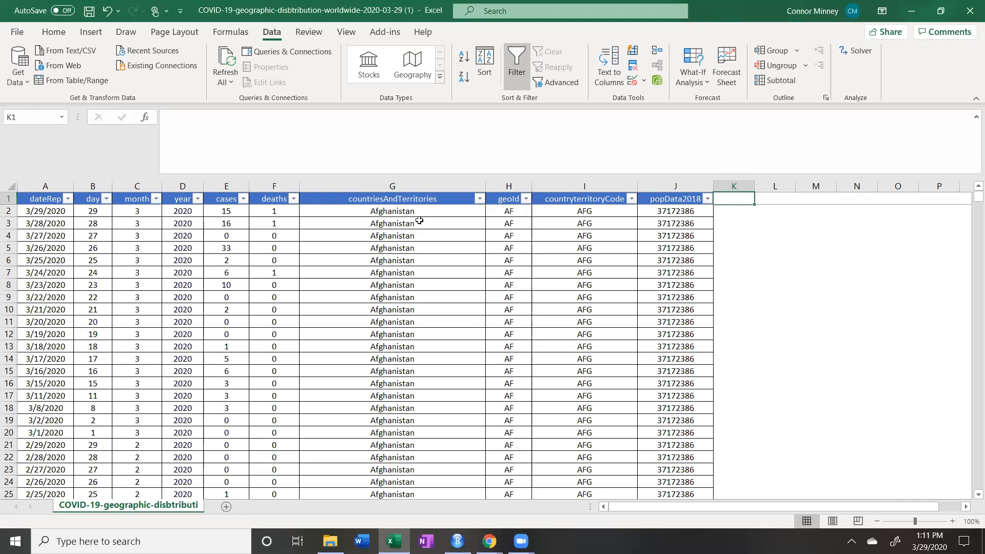
Filter the countriesAndTerritories column to show only Afghanistan, and undo that filter.
left_click(480, 199)
left_click(358, 332)
left_click(350, 344)
left_click(407, 452)
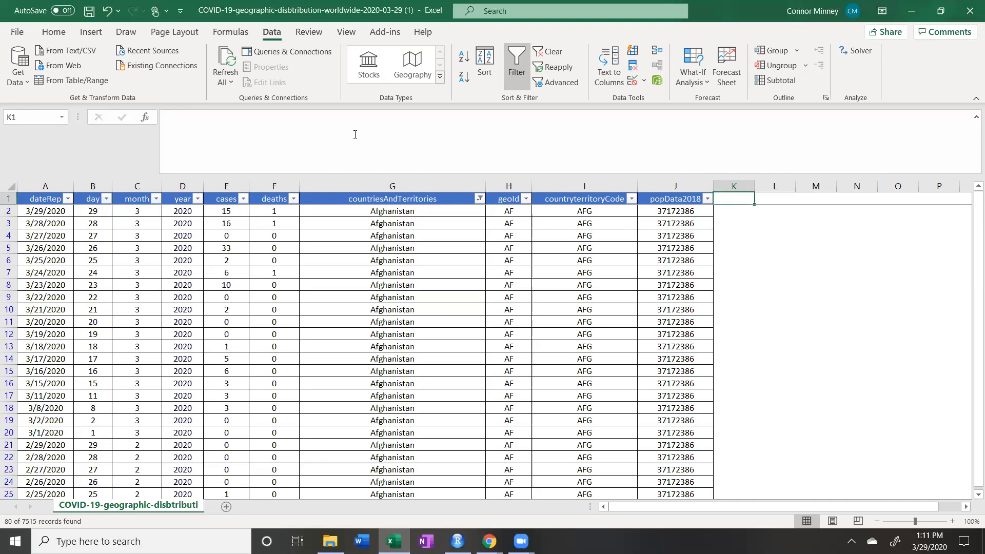
key("ctrl+z")
Enter 1, 2 and 3 in cells K2 to K4 and fill the series down column K to the last data row.
left_click(718, 215)
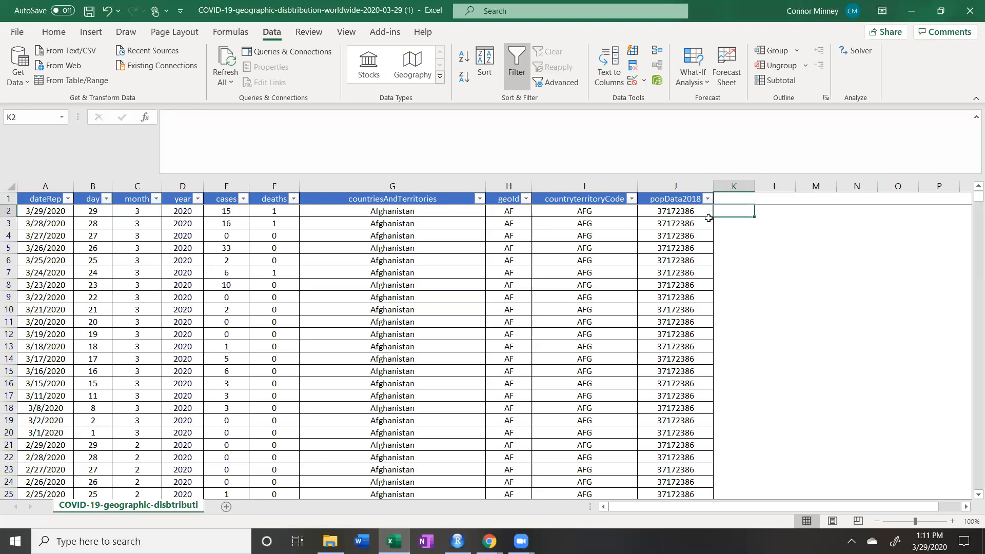
type("1")
key("Return")
type("2")
key("Return")
type("3")
key("Return")
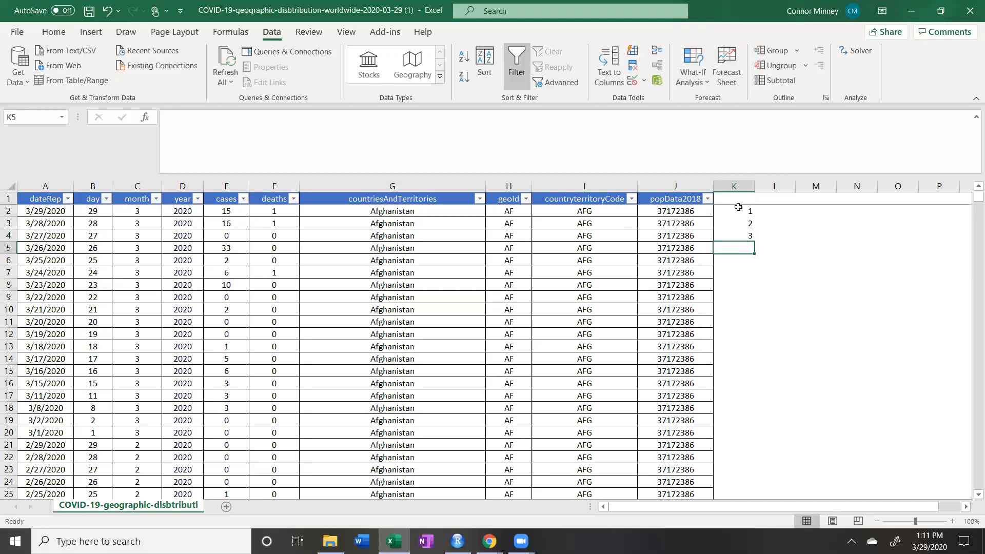
left_click_drag(739, 210, 744, 234)
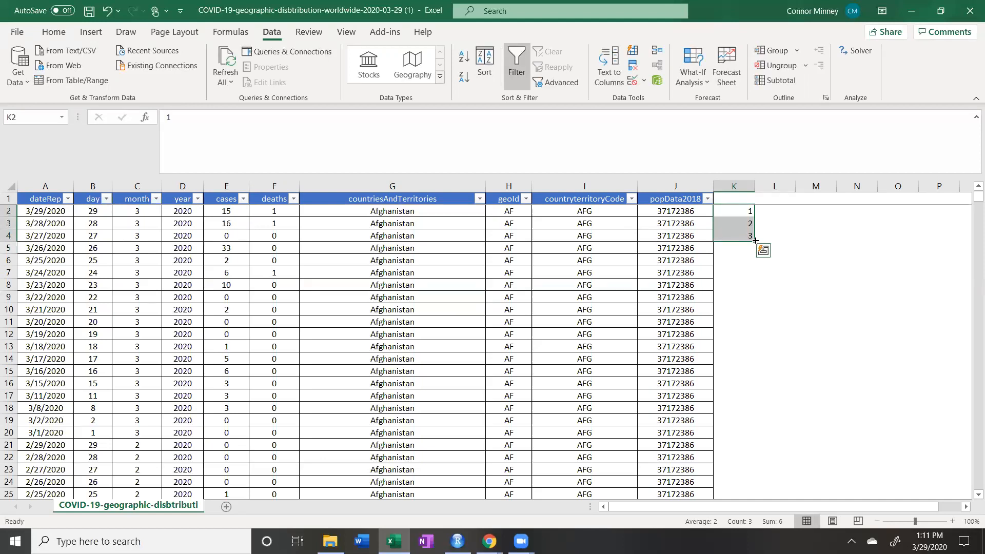
double_click(754, 240)
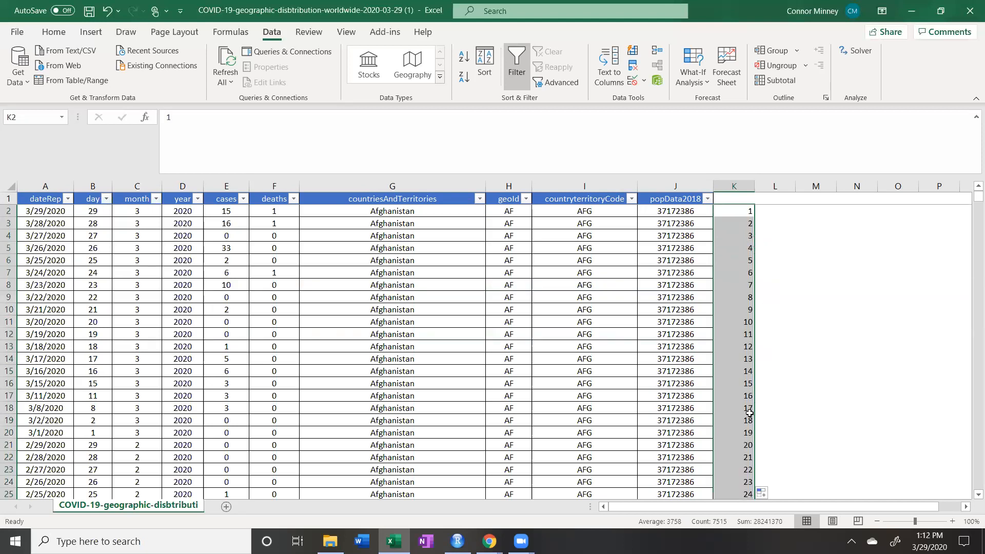
Enter the header Index in cell K1 above the numbered rows.
left_click(731, 199)
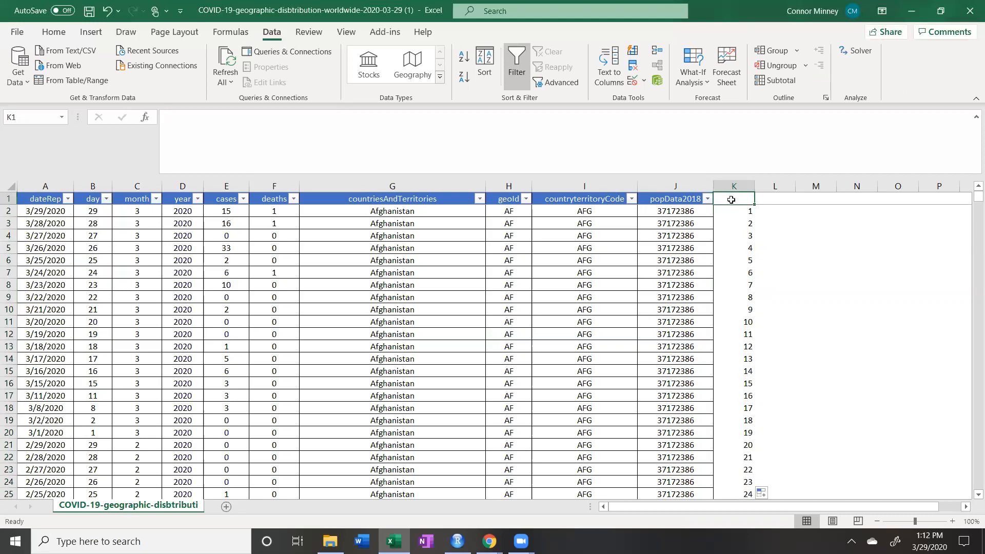
type("I")
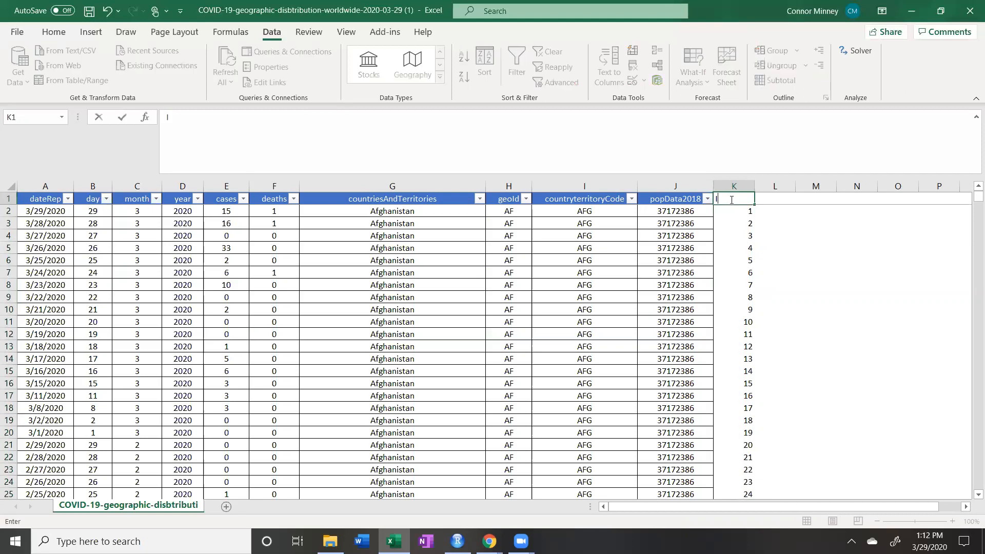
type("ndex")
key("Return")
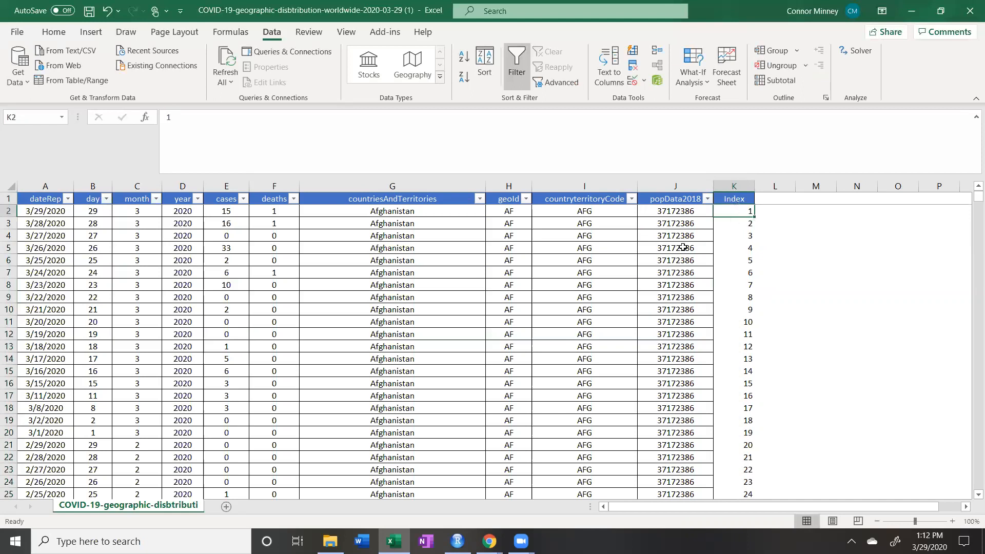
Copy the formatting of the popData2018 column J onto the Index column K with Format Painter.
left_click_drag(675, 211, 675, 291)
left_click_drag(734, 211, 734, 238)
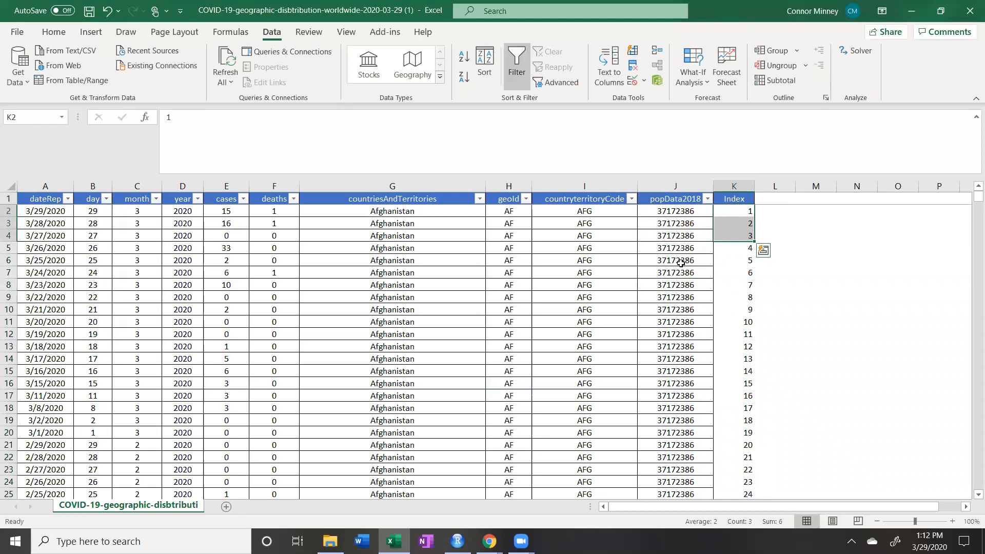
left_click(676, 187)
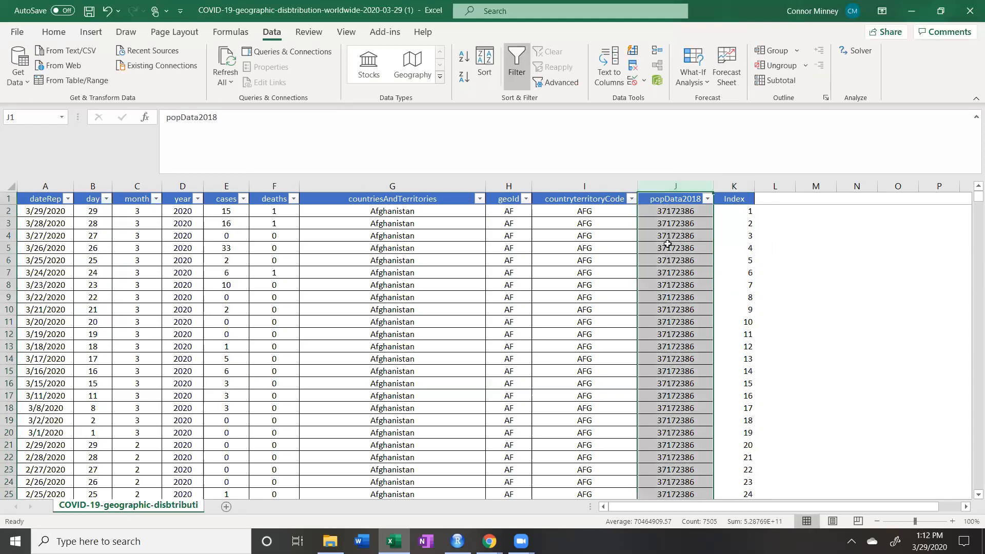
left_click(49, 33)
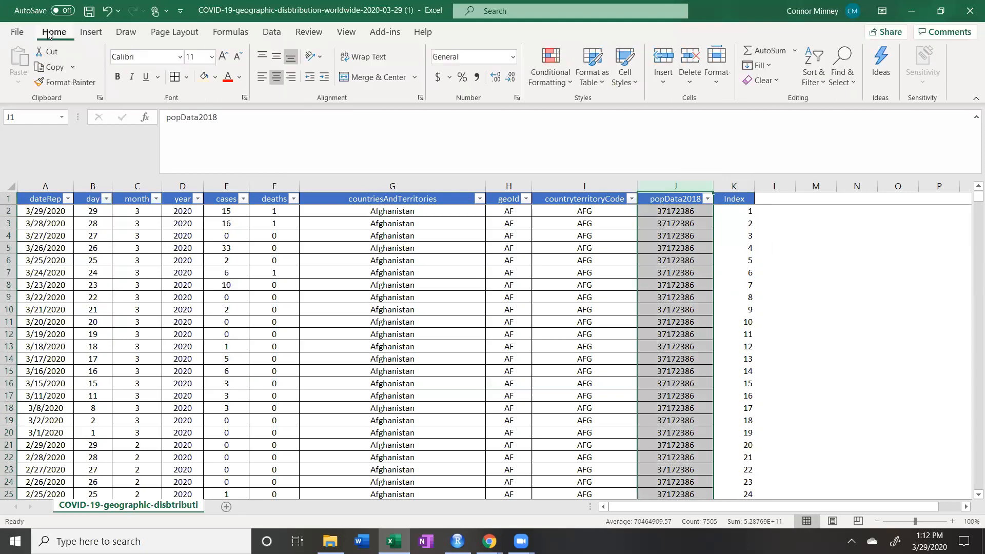
left_click(58, 83)
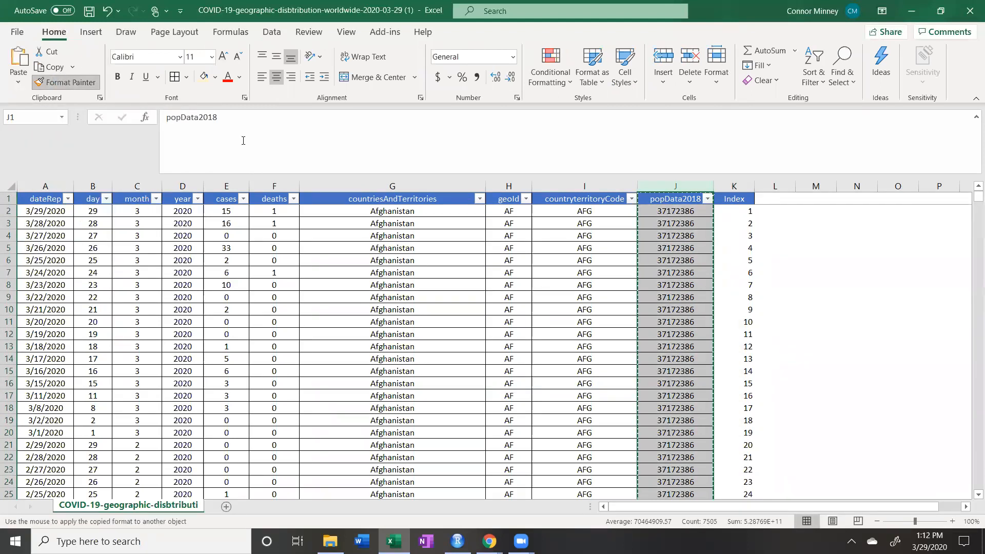
left_click(734, 186)
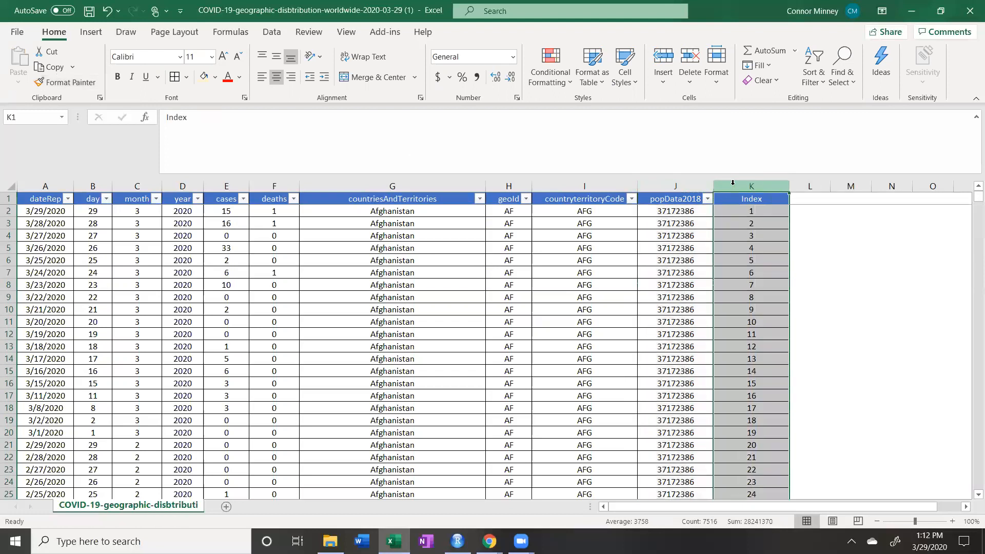
left_click(802, 212)
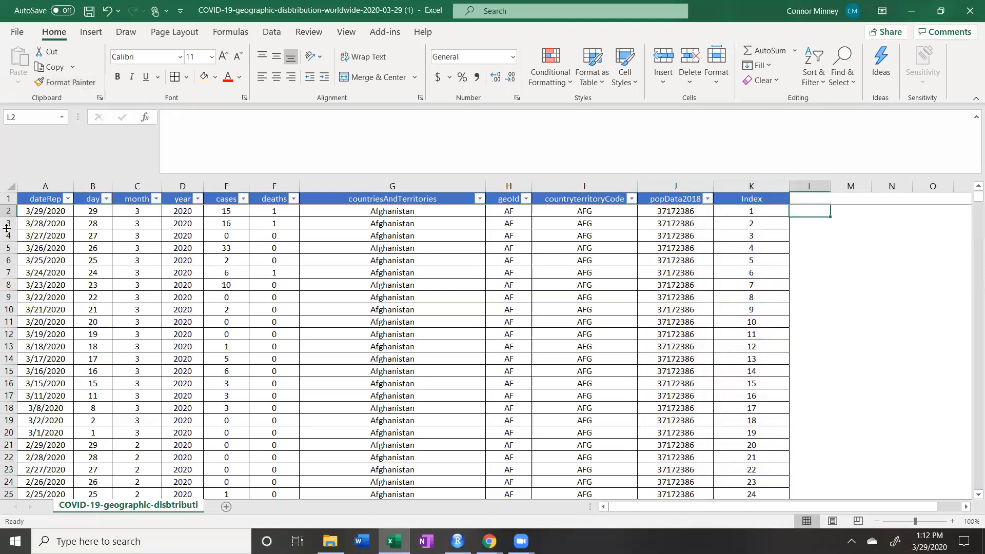